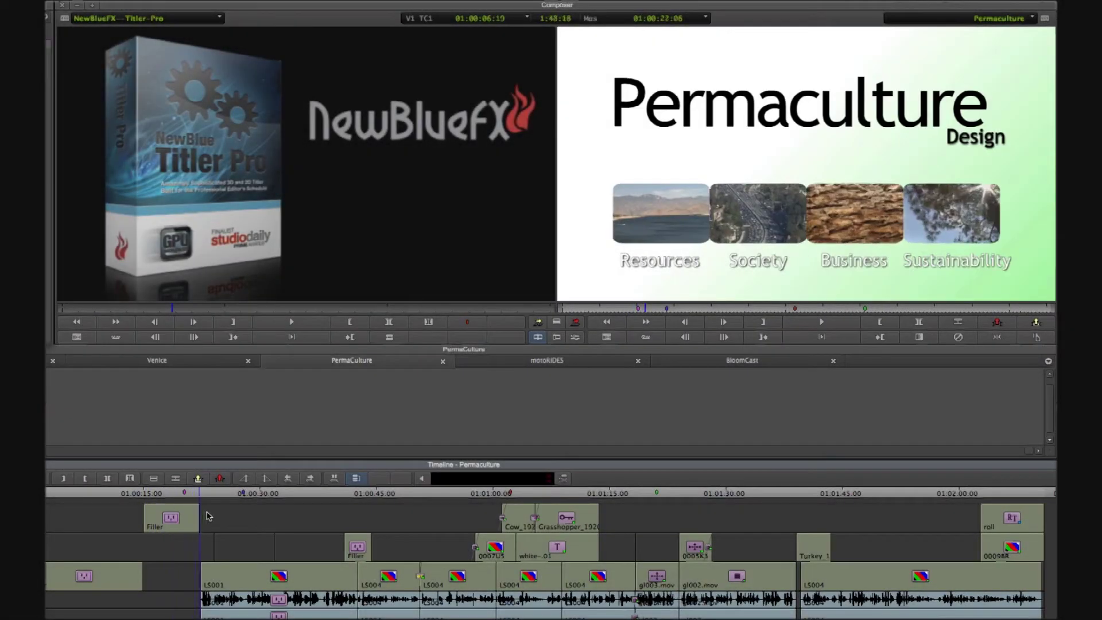
Apply NewBlue Titler Pro to the V2 segment of the Permaculture sequence and open its Effect Editor
{"action": "left_click", "coordinate": [226, 520]}
{"action": "left_click_drag", "start_coordinate": [226, 520], "coordinate": [300, 544]}
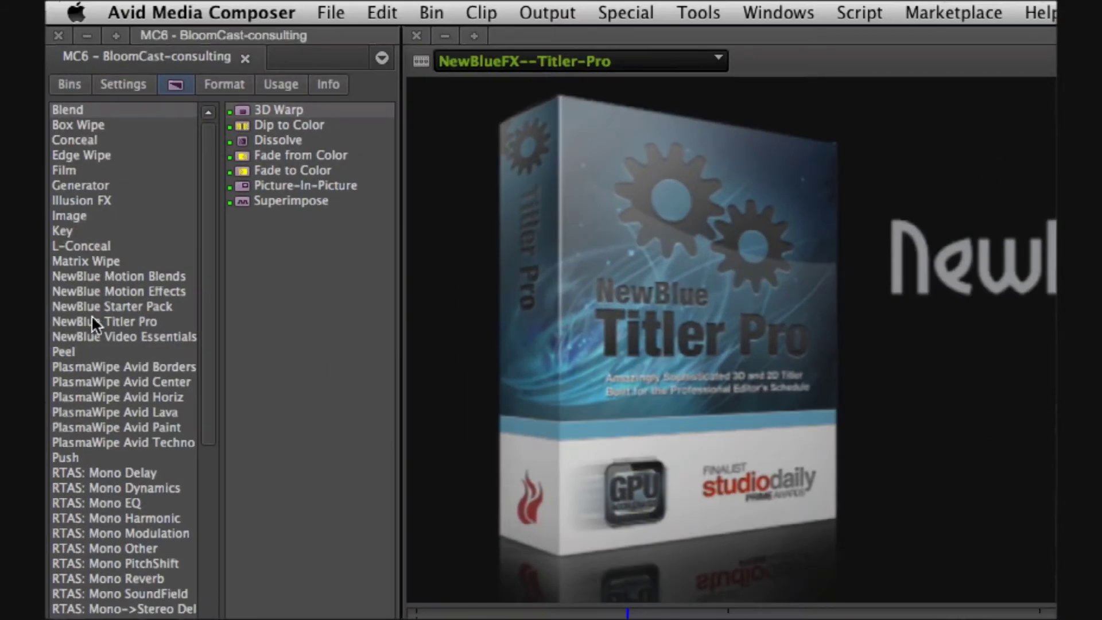
{"action": "left_click", "coordinate": [92, 321]}
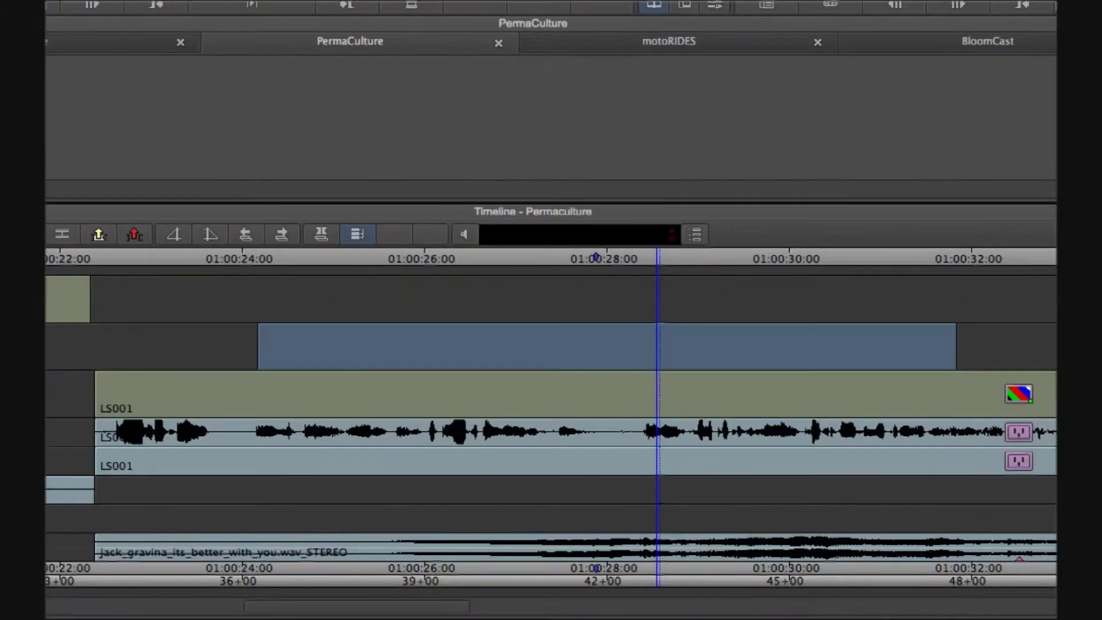
{"action": "left_click_drag", "start_coordinate": [291, 110], "coordinate": [385, 339]}
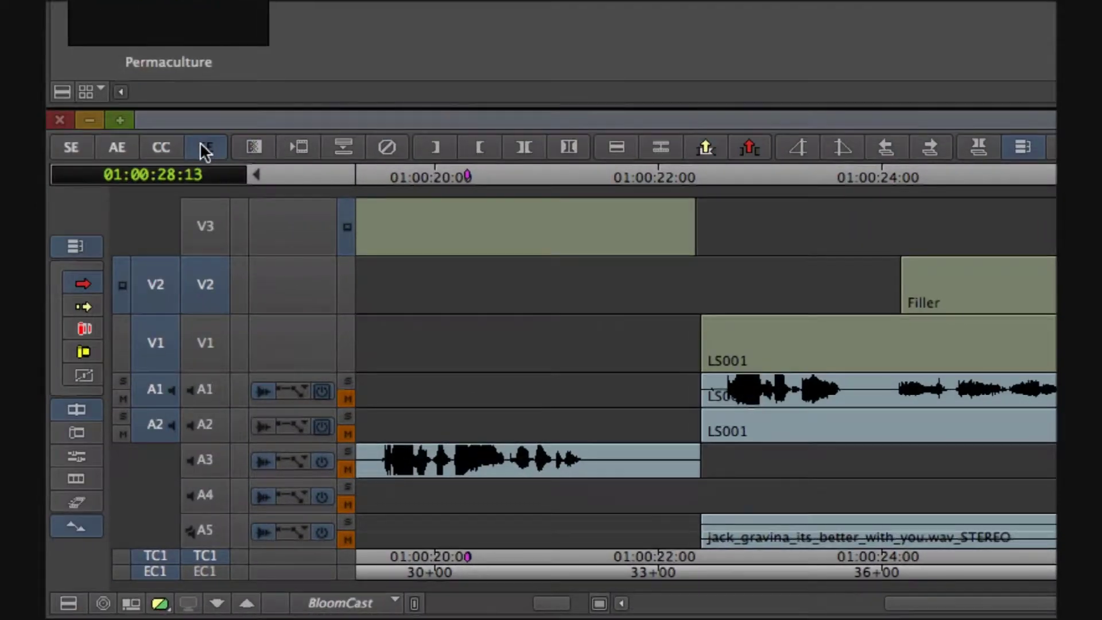
{"action": "left_click", "coordinate": [203, 147]}
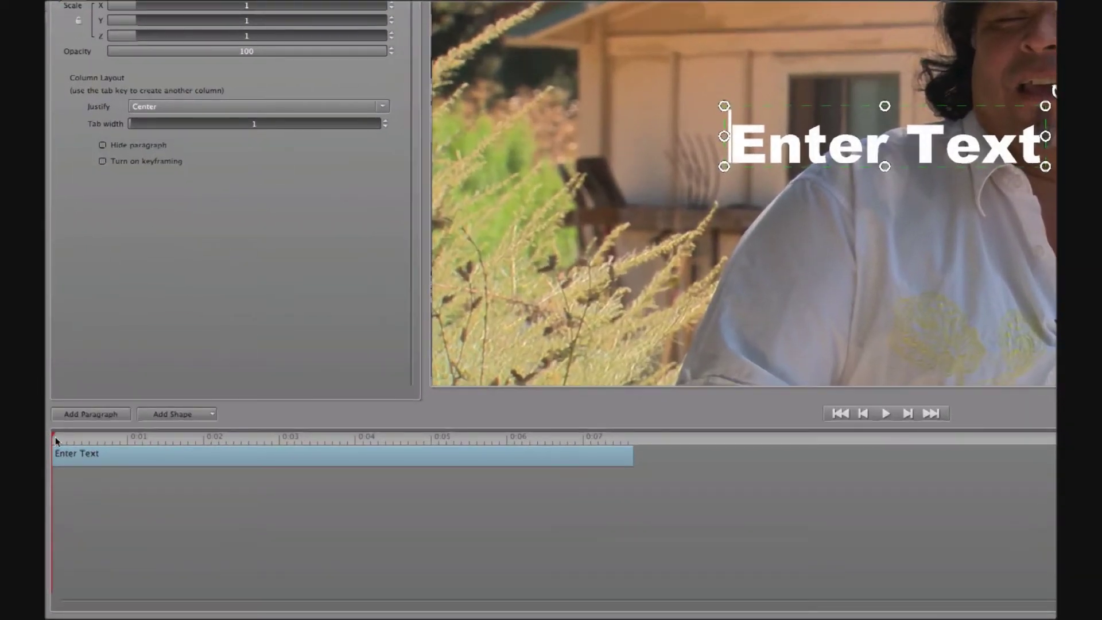
Scrub the title preview and select the Enter Text placeholder
{"action": "mouse_move", "coordinate": [56, 440]}
{"action": "left_mouse_down"}
{"action": "mouse_move", "coordinate": [581, 529]}
{"action": "mouse_move", "coordinate": [47, 471]}
{"action": "left_mouse_up"}
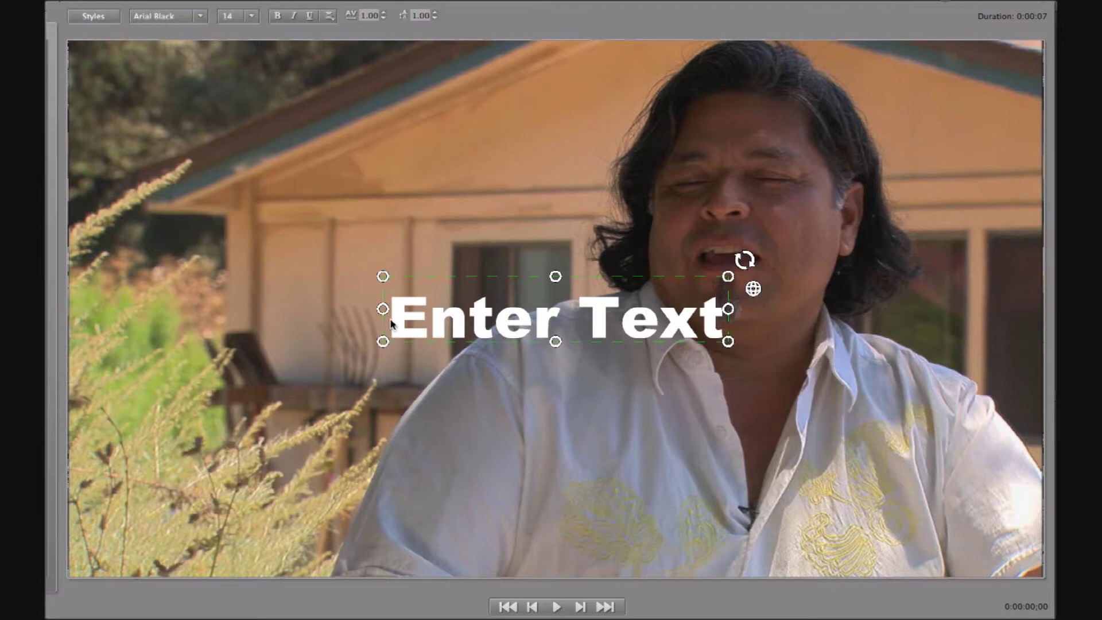
{"action": "left_click_drag", "start_coordinate": [391, 323], "coordinate": [737, 330]}
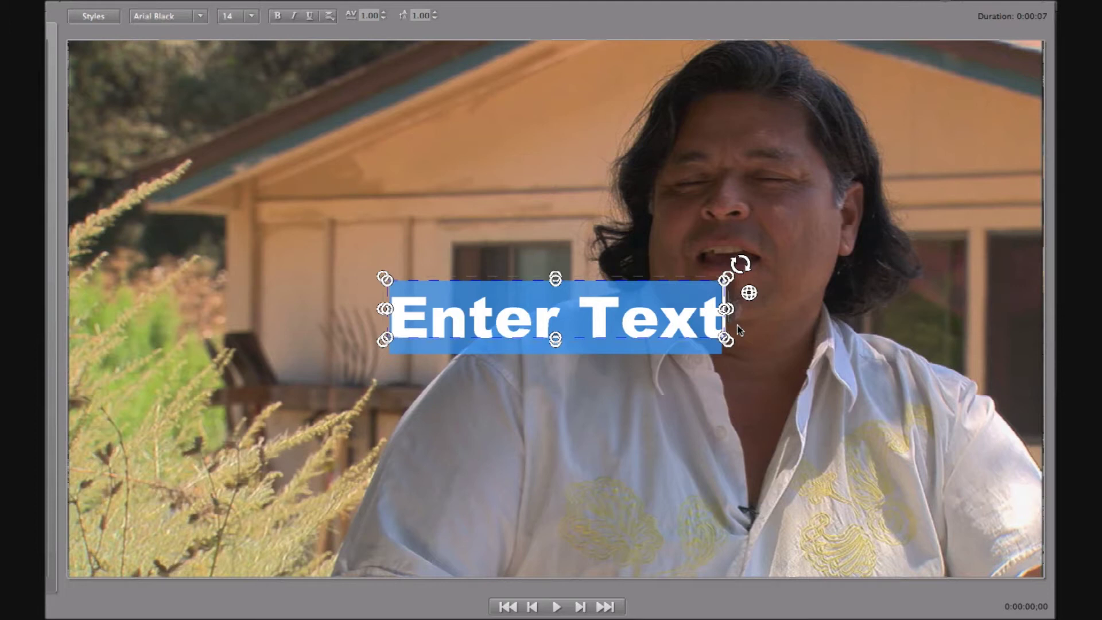
{"action": "type", "text": "Larry S"}
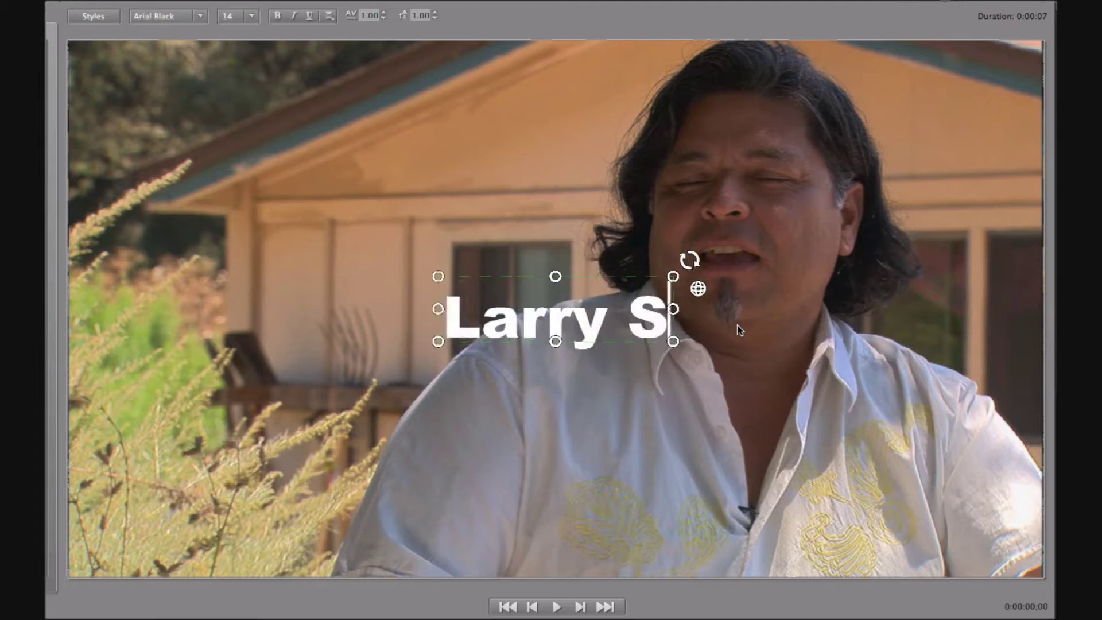
{"action": "type", "text": "antoyo"}
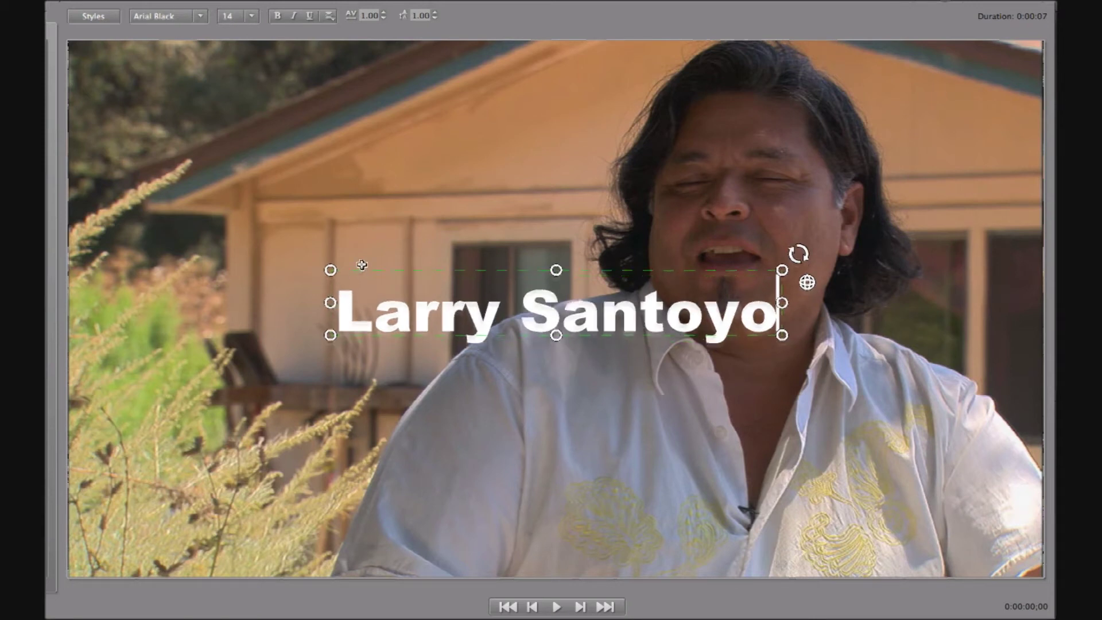
Move 'Larry Santoyo' near the top and shrink the 'Permaculture Designer' line beneath it
{"action": "mouse_move", "coordinate": [360, 283]}
{"action": "left_mouse_down"}
{"action": "mouse_move", "coordinate": [373, 155]}
{"action": "mouse_move", "coordinate": [361, 108]}
{"action": "left_mouse_up"}
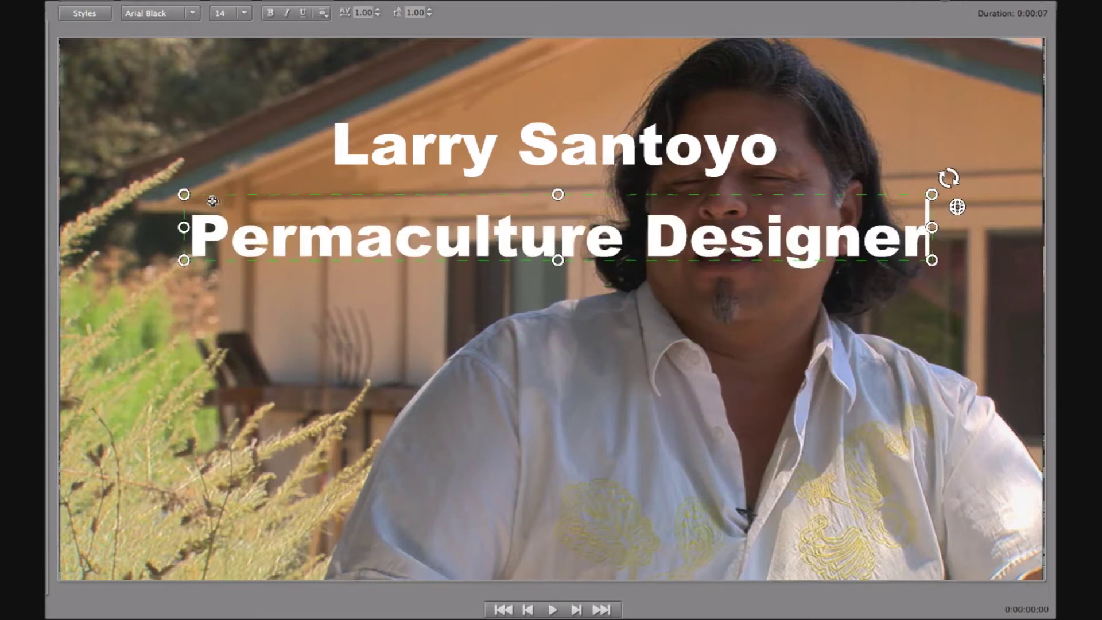
{"action": "left_click_drag", "start_coordinate": [180, 187], "coordinate": [370, 240]}
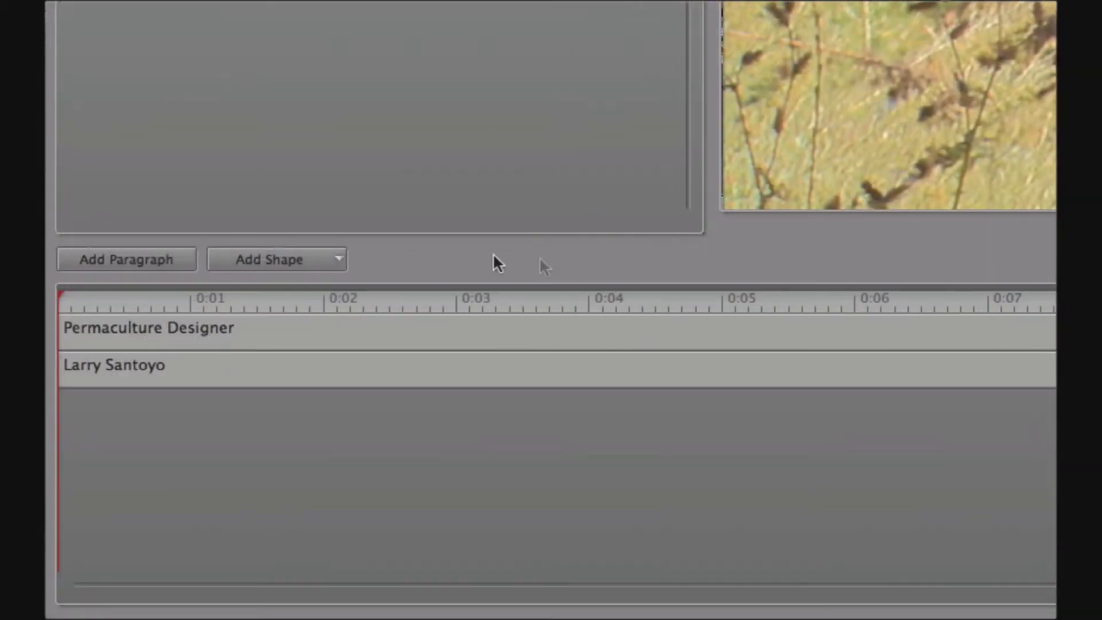
Add a rectangle shape and stretch it into a wide, thin bar near the frame bottom
{"action": "left_click", "coordinate": [283, 258]}
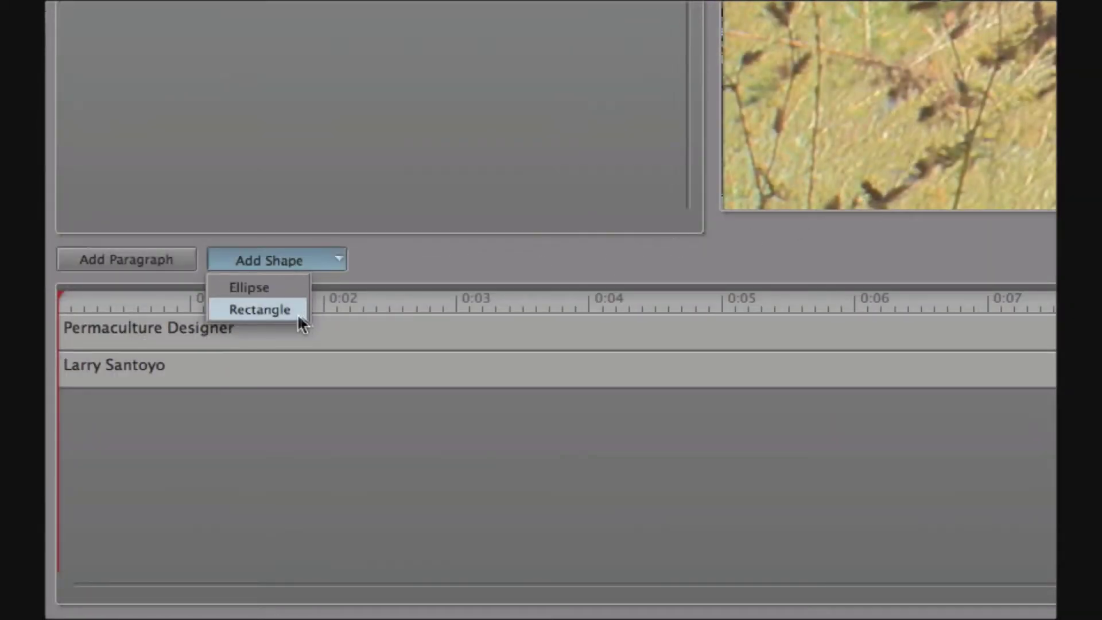
{"action": "left_click", "coordinate": [293, 311]}
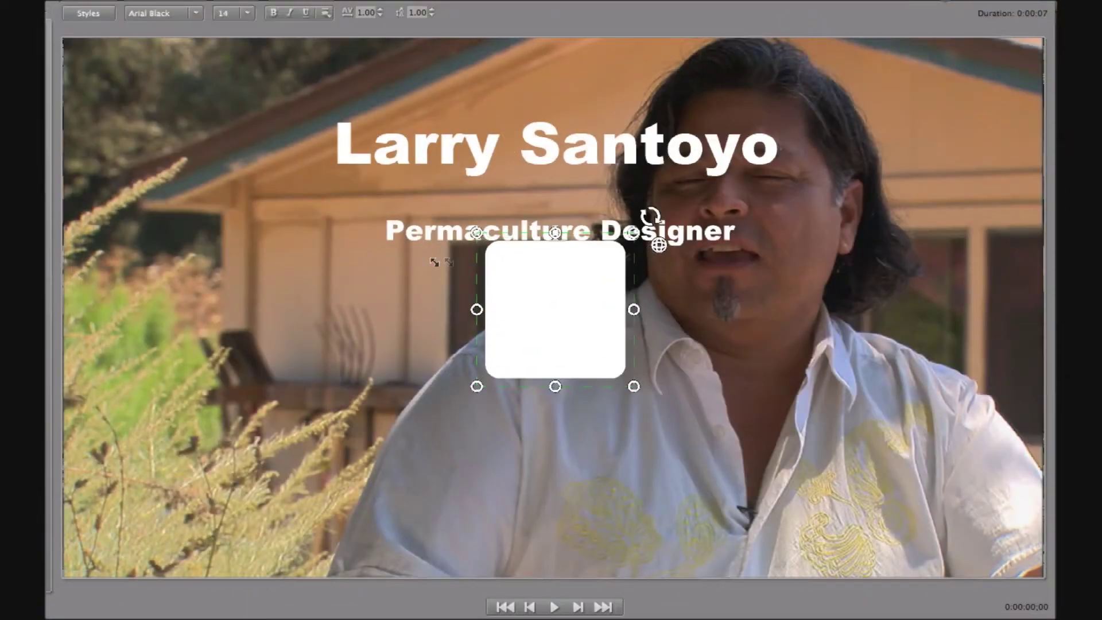
{"action": "left_click_drag", "start_coordinate": [637, 219], "coordinate": [699, 168]}
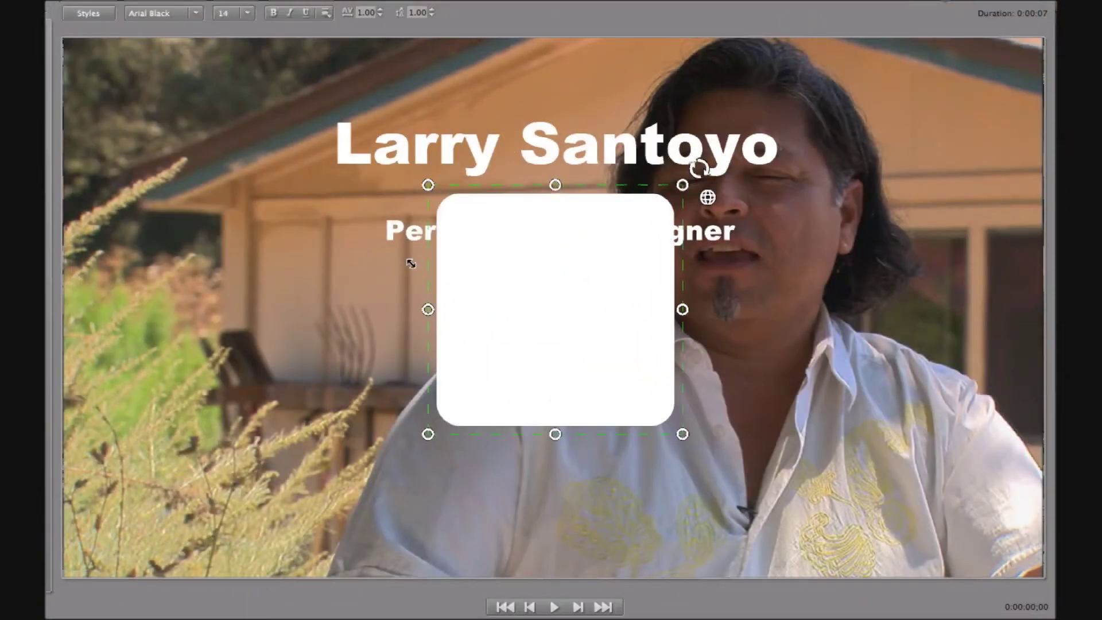
{"action": "left_click_drag", "start_coordinate": [554, 186], "coordinate": [553, 273]}
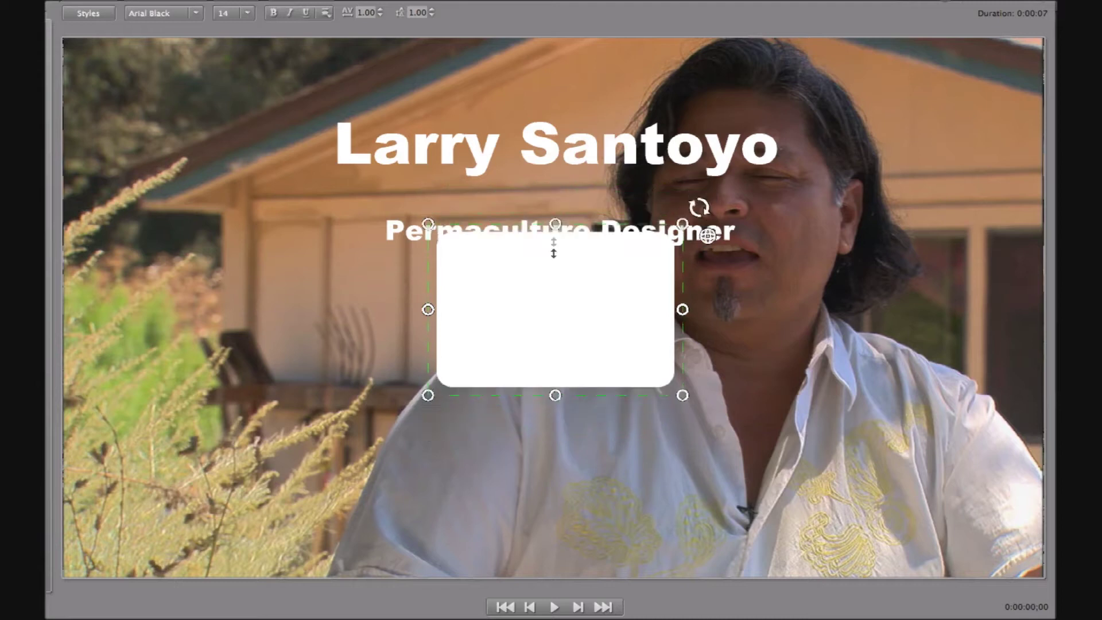
{"action": "left_click_drag", "start_coordinate": [428, 311], "coordinate": [126, 313]}
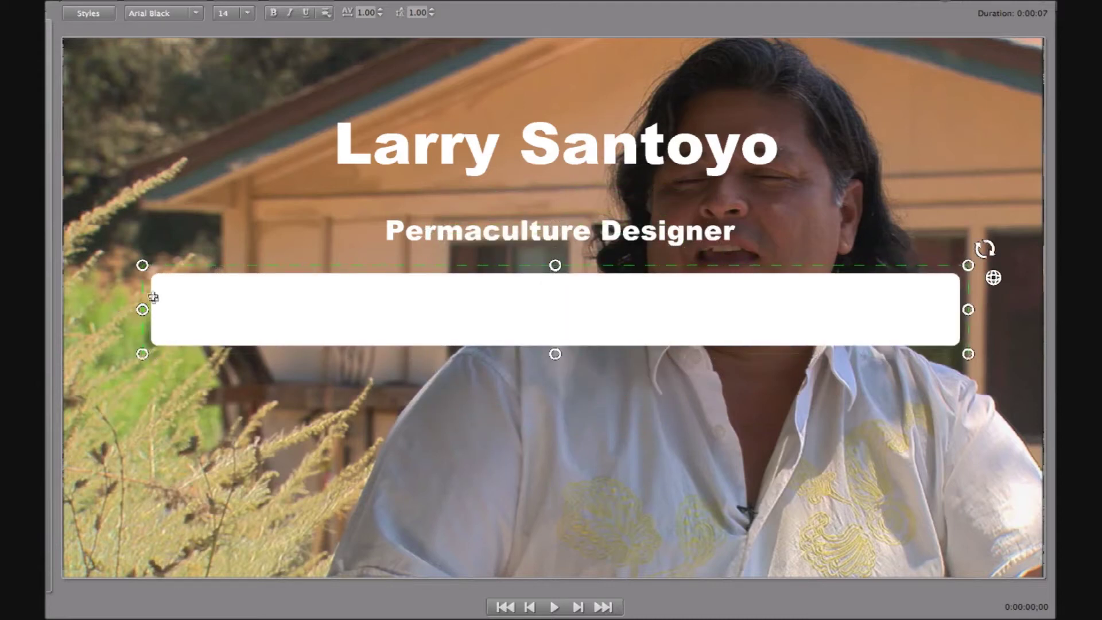
{"action": "left_click_drag", "start_coordinate": [152, 298], "coordinate": [159, 523]}
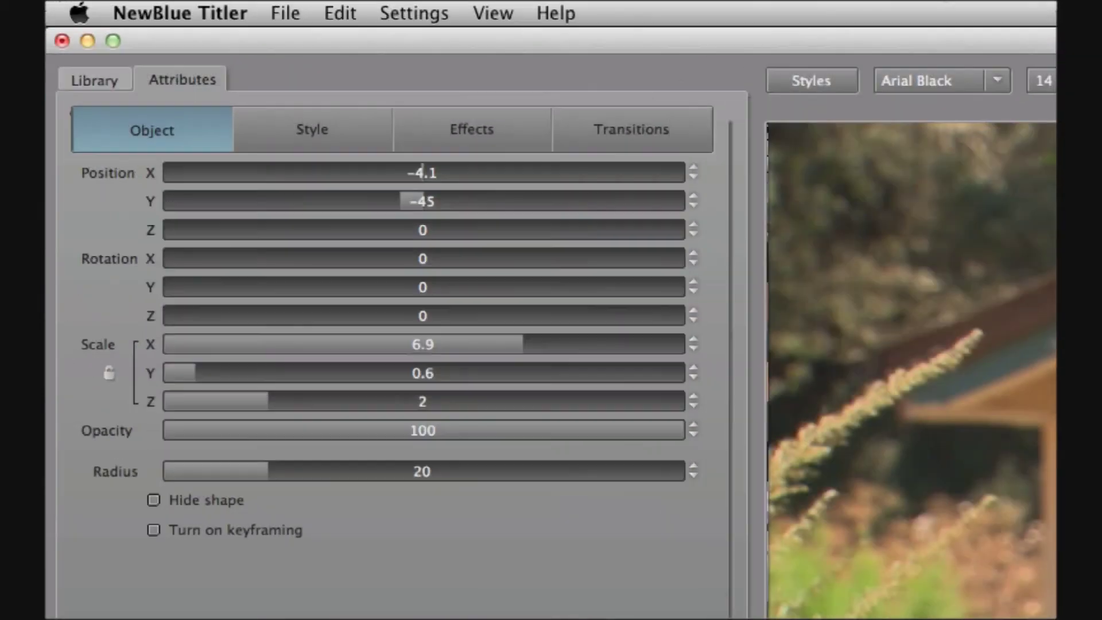
{"action": "left_click", "coordinate": [280, 142]}
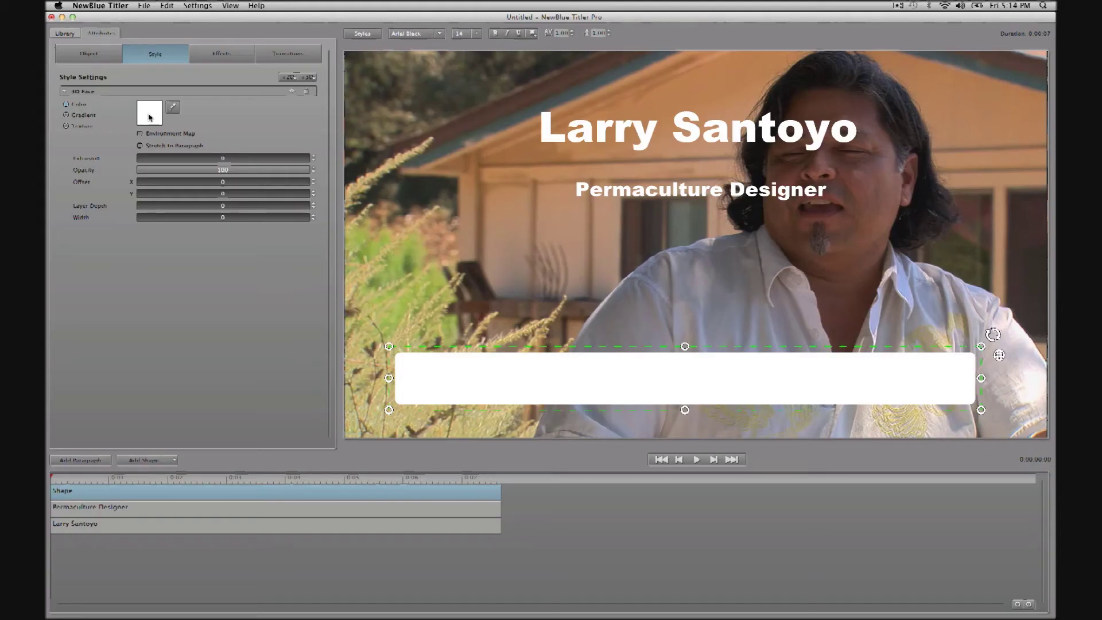
Fill the bar with a green-to-blue gradient
{"action": "left_click", "coordinate": [149, 114]}
{"action": "left_click", "coordinate": [308, 316]}
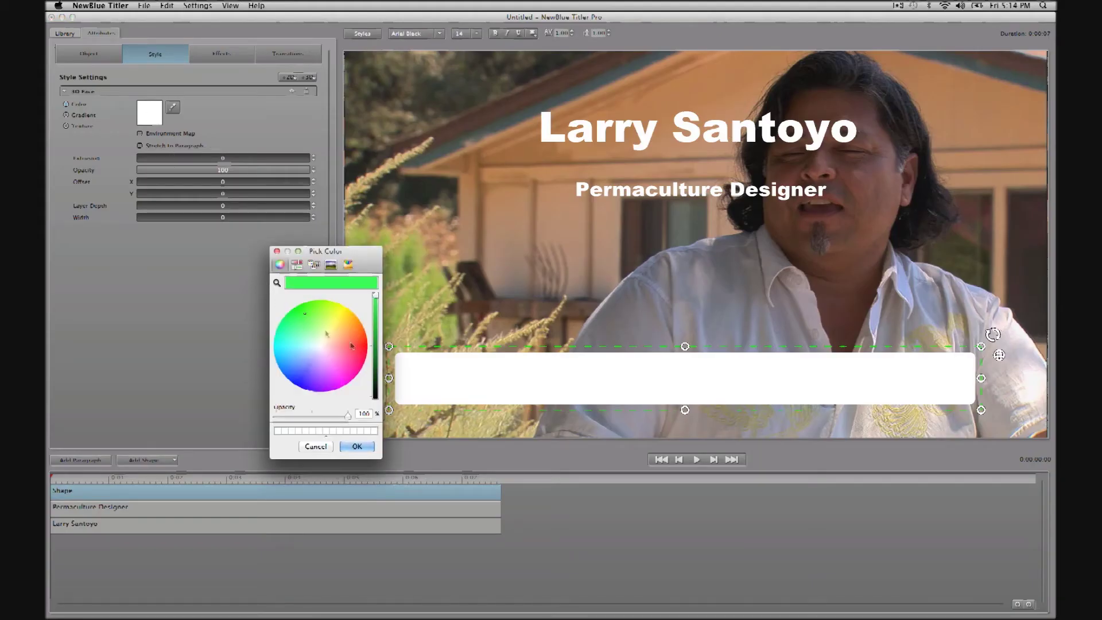
{"action": "left_click", "coordinate": [356, 446]}
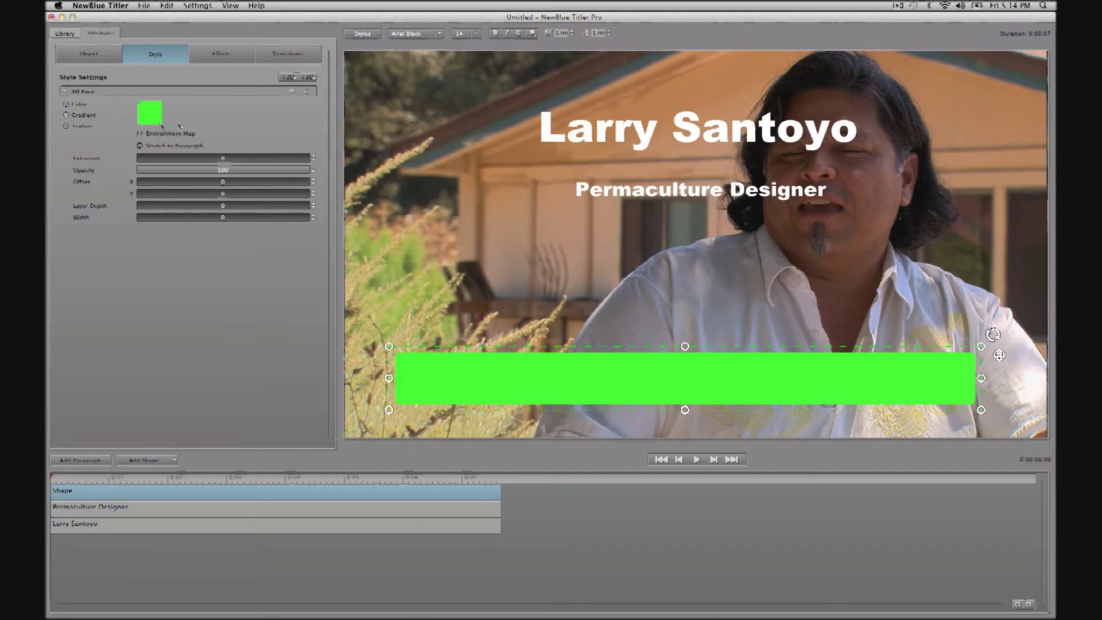
{"action": "left_click", "coordinate": [159, 125]}
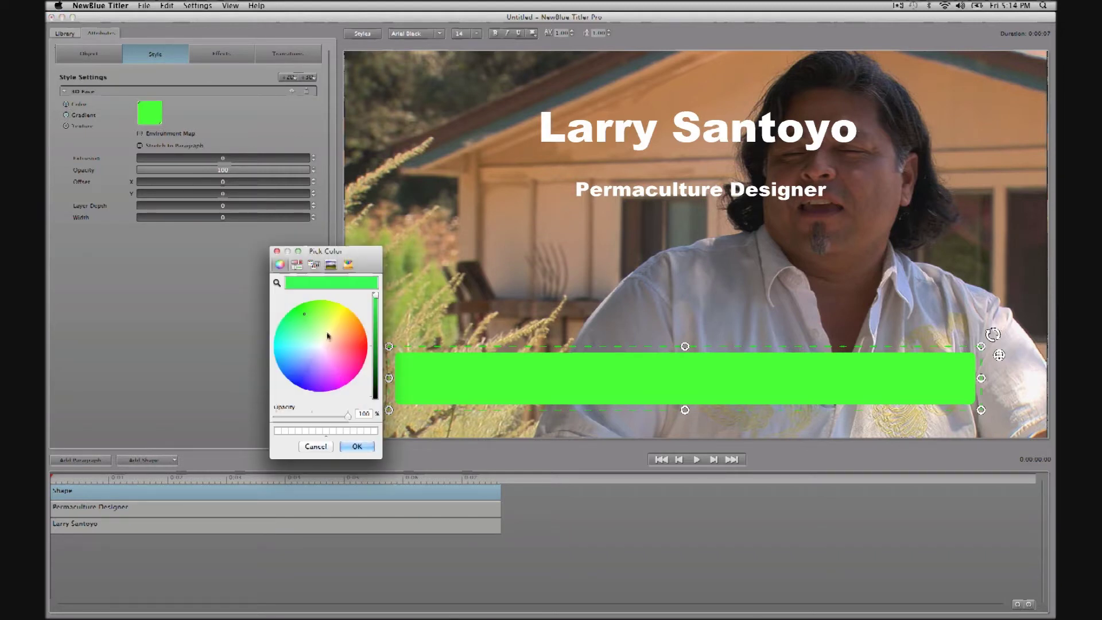
{"action": "left_click", "coordinate": [355, 446]}
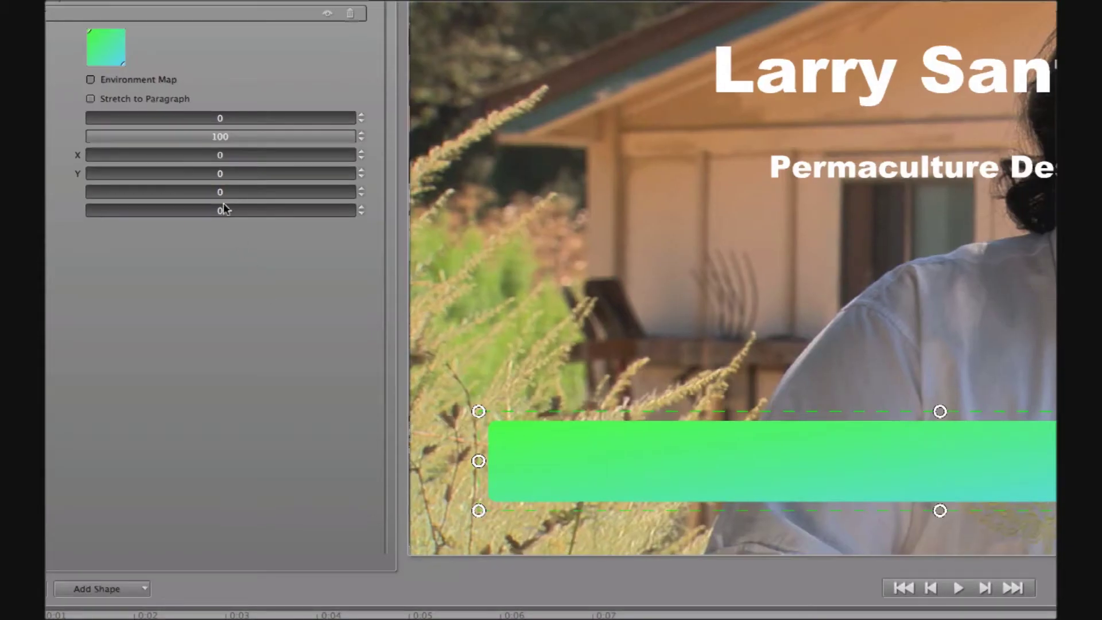
Lower the gradient opacity to 87 and switch the bar fill to Texture
{"action": "left_click", "coordinate": [122, 69]}
{"action": "left_click_drag", "start_coordinate": [409, 523], "coordinate": [390, 523]}
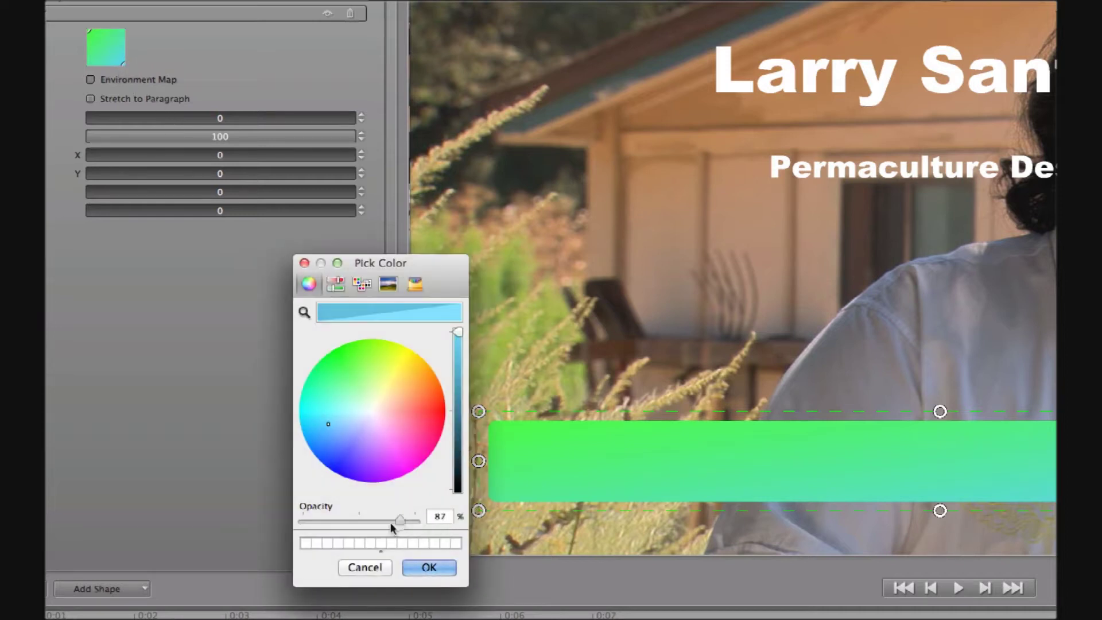
{"action": "left_click", "coordinate": [424, 566]}
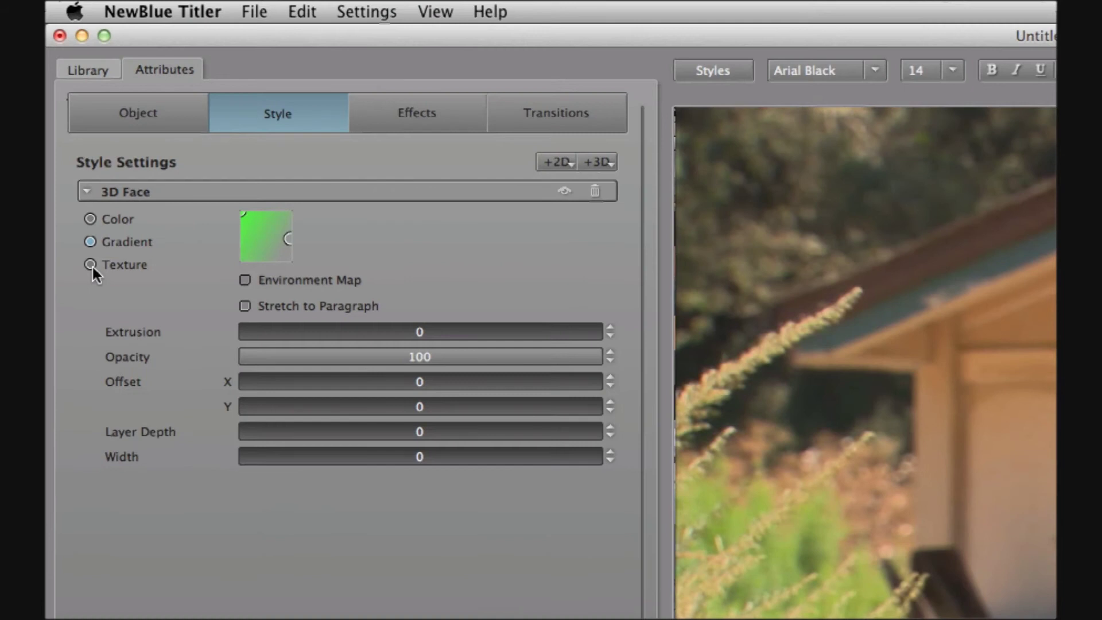
{"action": "left_click", "coordinate": [90, 265]}
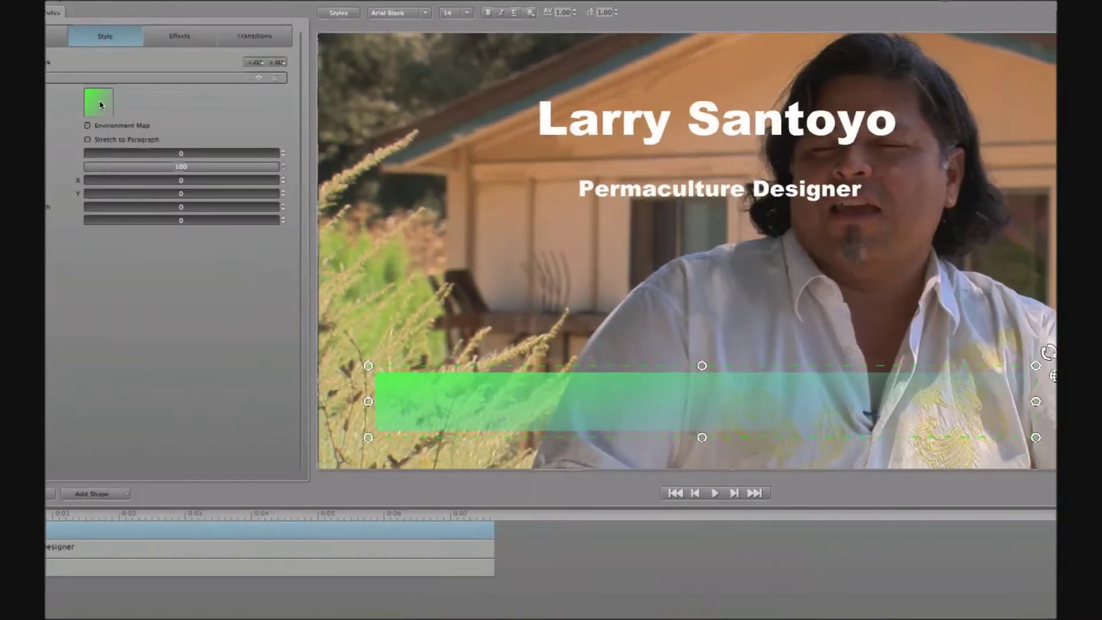
{"action": "left_click", "coordinate": [101, 105]}
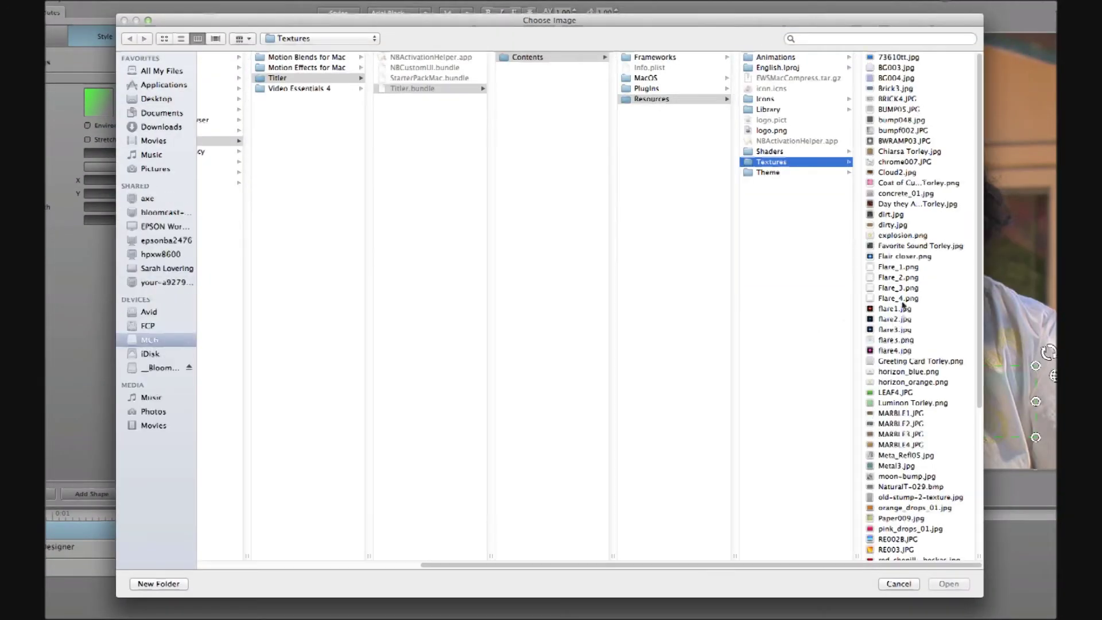
Apply the MARBLE4.JPG texture to the bar with Environment Map enabled
{"action": "left_click", "coordinate": [895, 271]}
{"action": "left_click", "coordinate": [771, 308]}
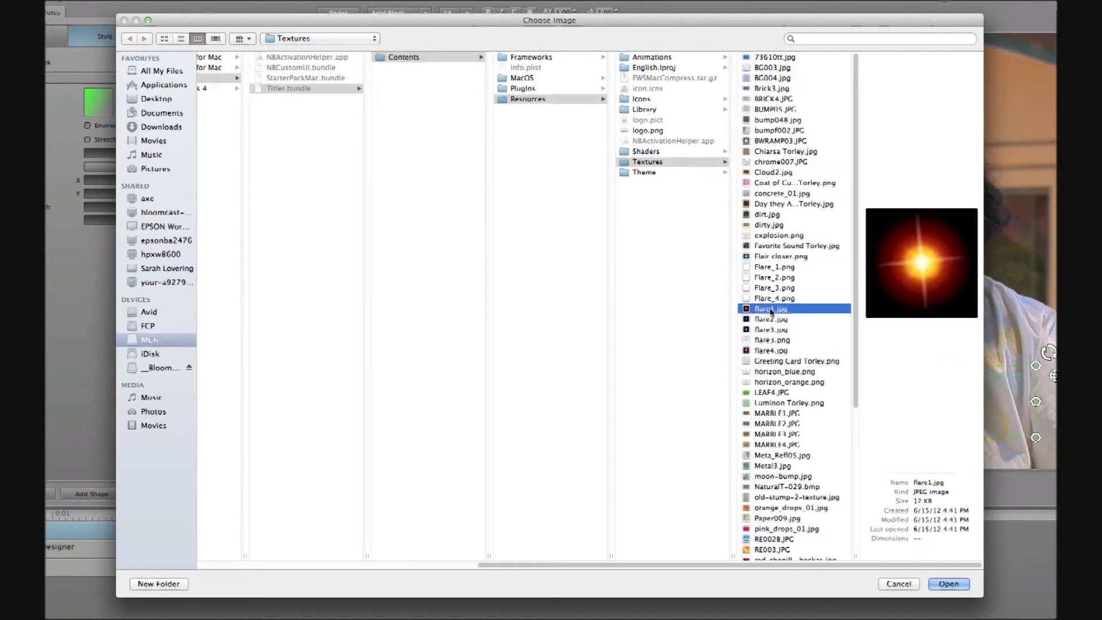
{"action": "left_click", "coordinate": [779, 445]}
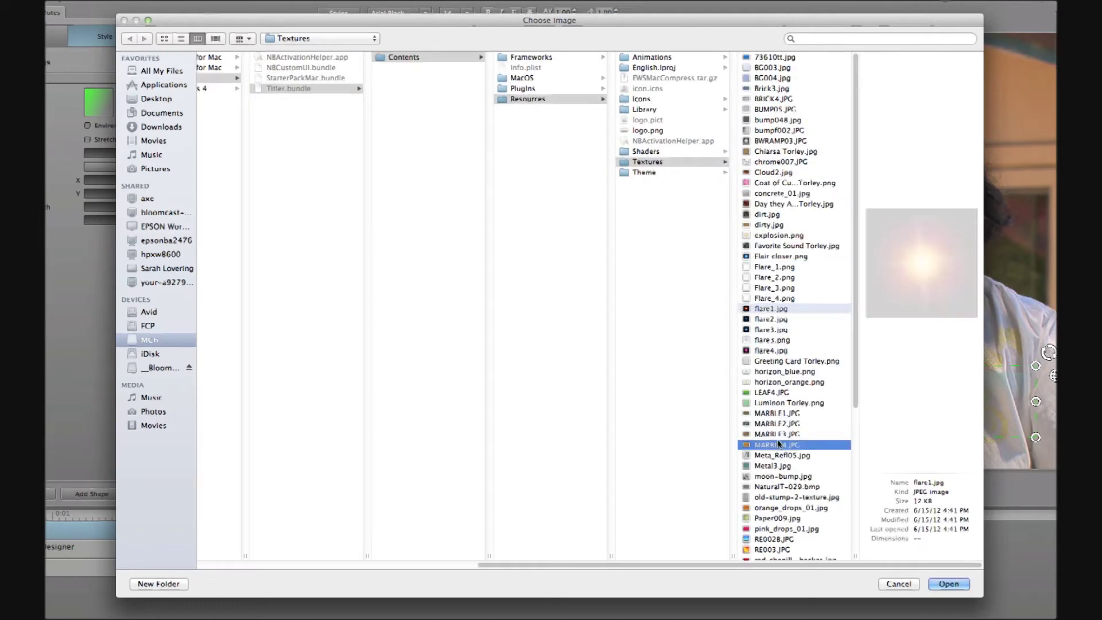
{"action": "left_click", "coordinate": [948, 584]}
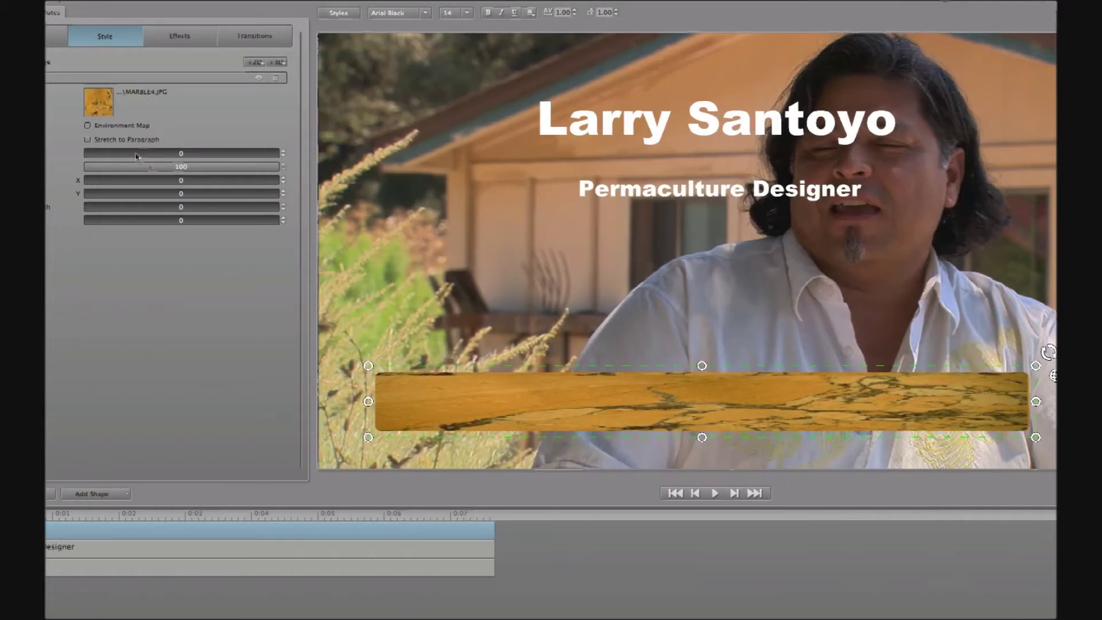
{"action": "left_click", "coordinate": [87, 125]}
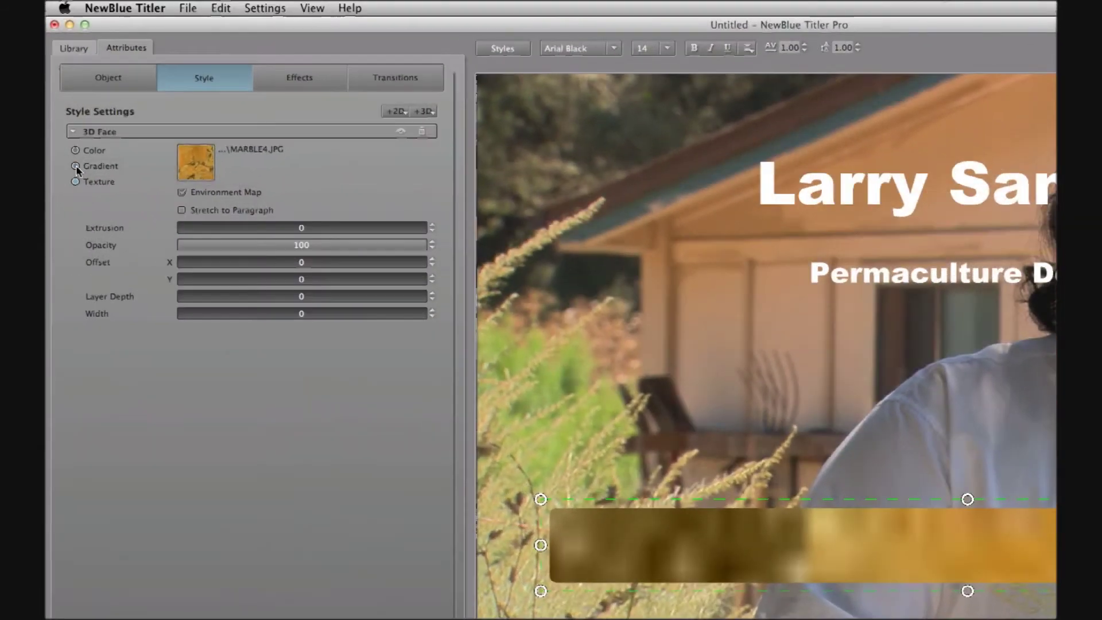
Set the bar's 3D Face colour to white with opacity faded to 0
{"action": "left_click", "coordinate": [211, 167]}
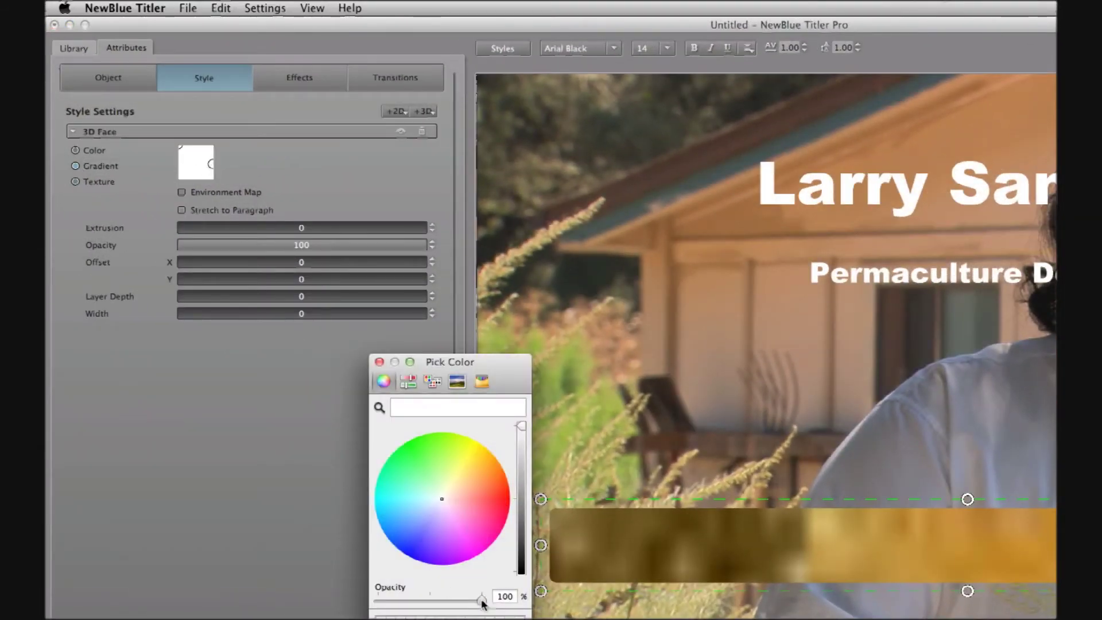
{"action": "left_click_drag", "start_coordinate": [482, 604], "coordinate": [373, 601]}
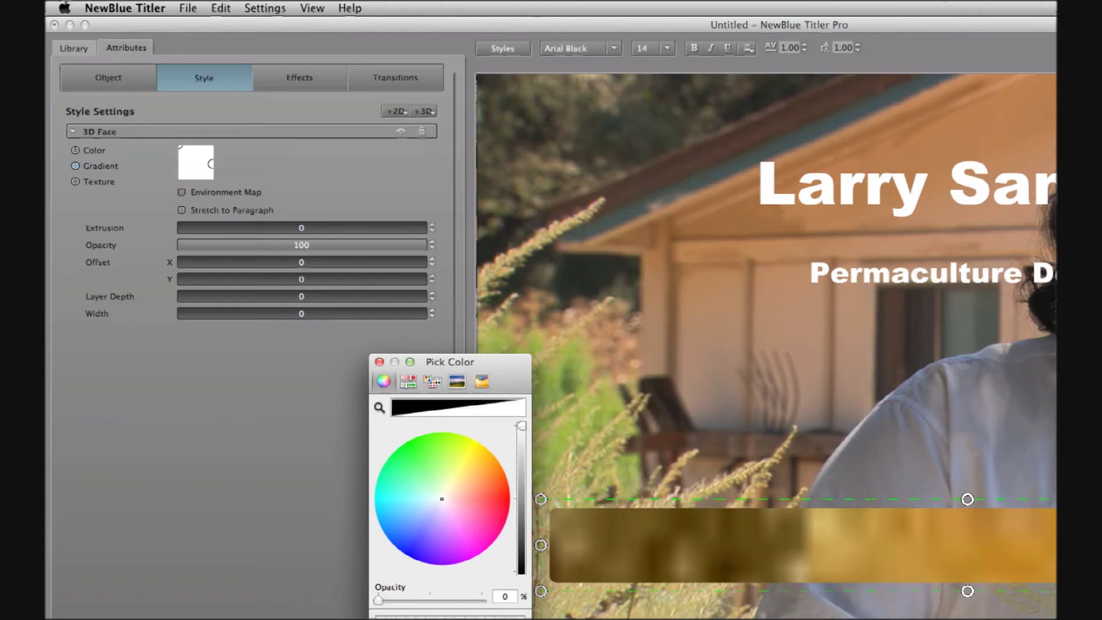
{"action": "left_click", "coordinate": [378, 362]}
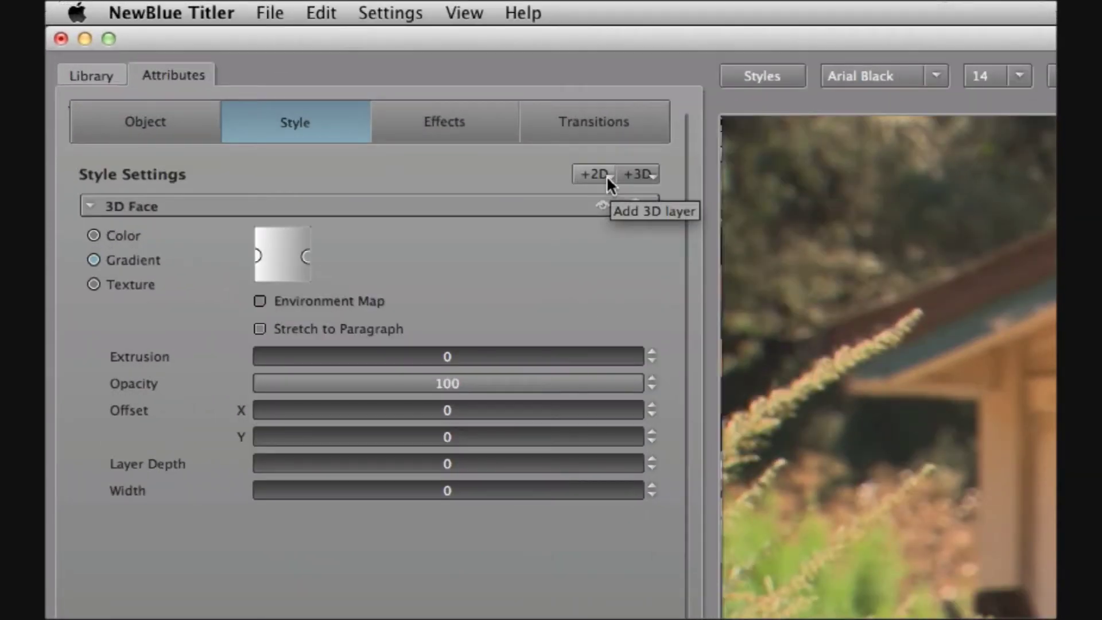
Add a green Outline layer to the bar with thickness 4 and blur 5
{"action": "left_click", "coordinate": [597, 175]}
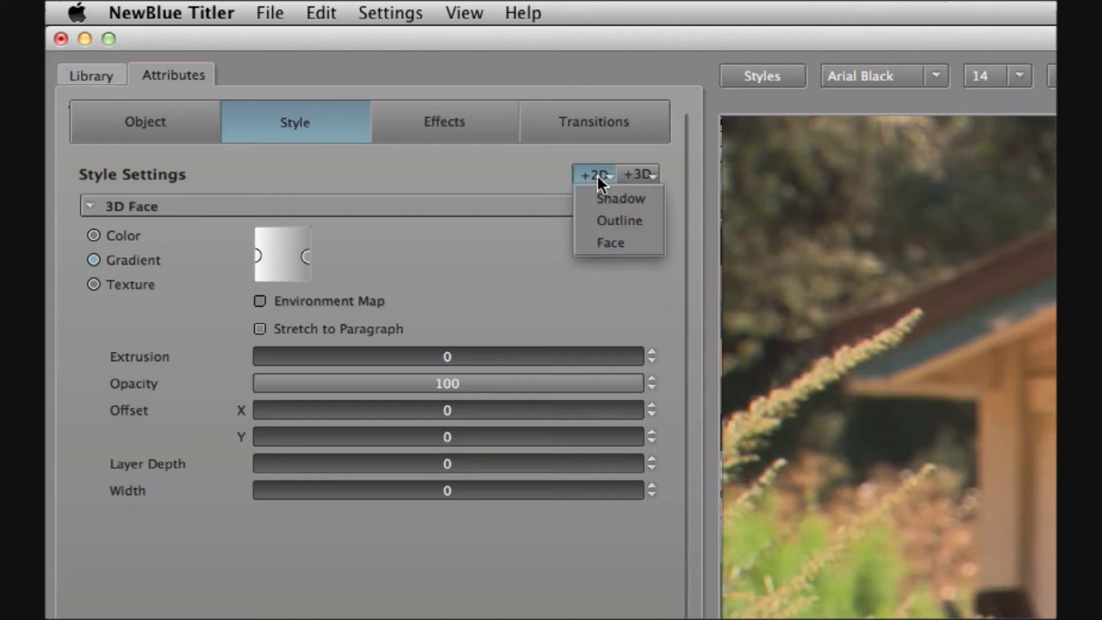
{"action": "left_click", "coordinate": [620, 218]}
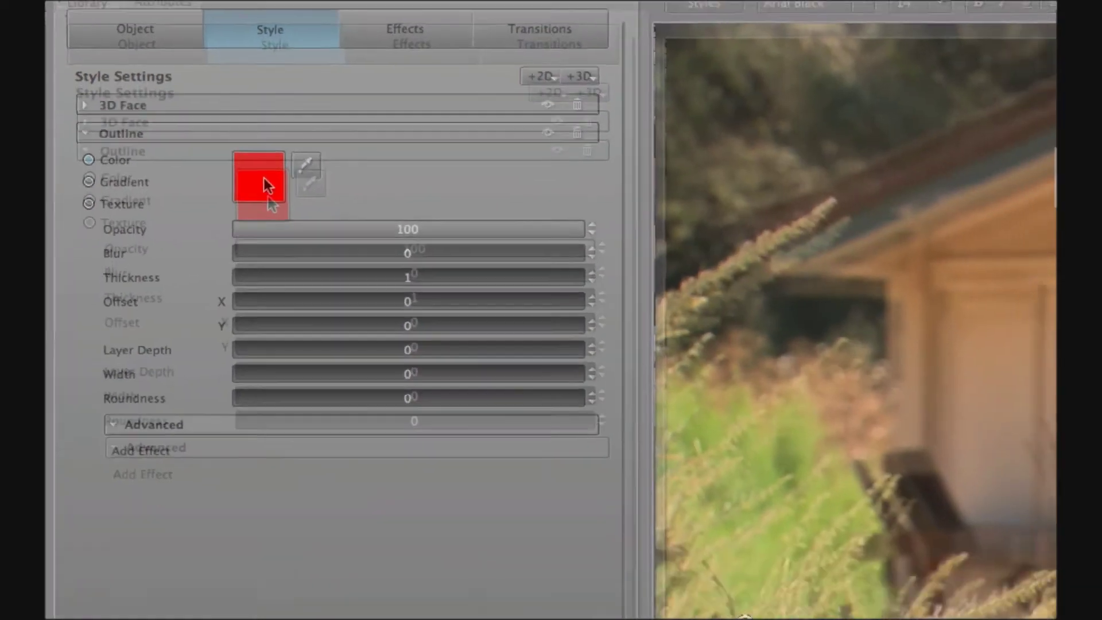
{"action": "left_click", "coordinate": [278, 303]}
{"action": "left_click", "coordinate": [531, 458]}
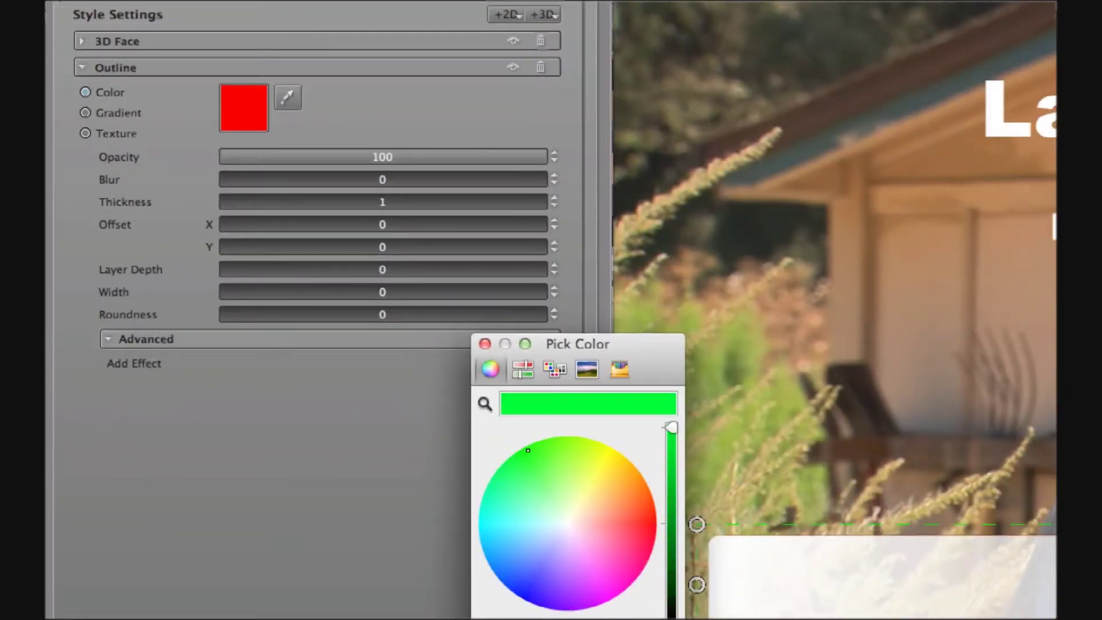
{"action": "left_click", "coordinate": [485, 344]}
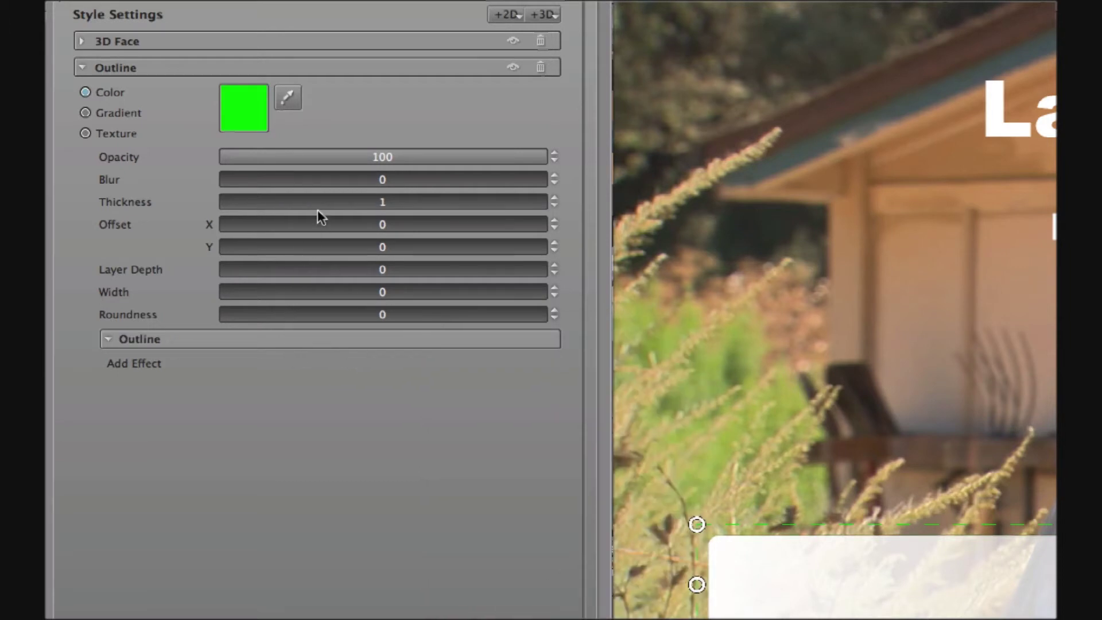
{"action": "mouse_move", "coordinate": [335, 201]}
{"action": "left_mouse_down"}
{"action": "mouse_move", "coordinate": [438, 198]}
{"action": "mouse_move", "coordinate": [410, 197]}
{"action": "left_mouse_up"}
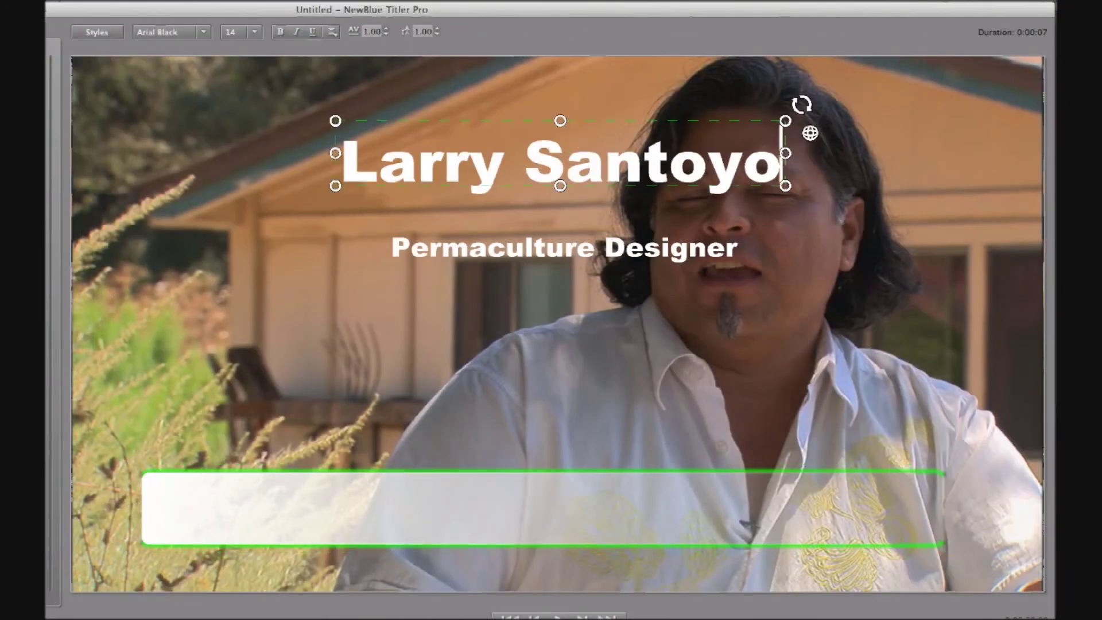
{"action": "left_click", "coordinate": [170, 32]}
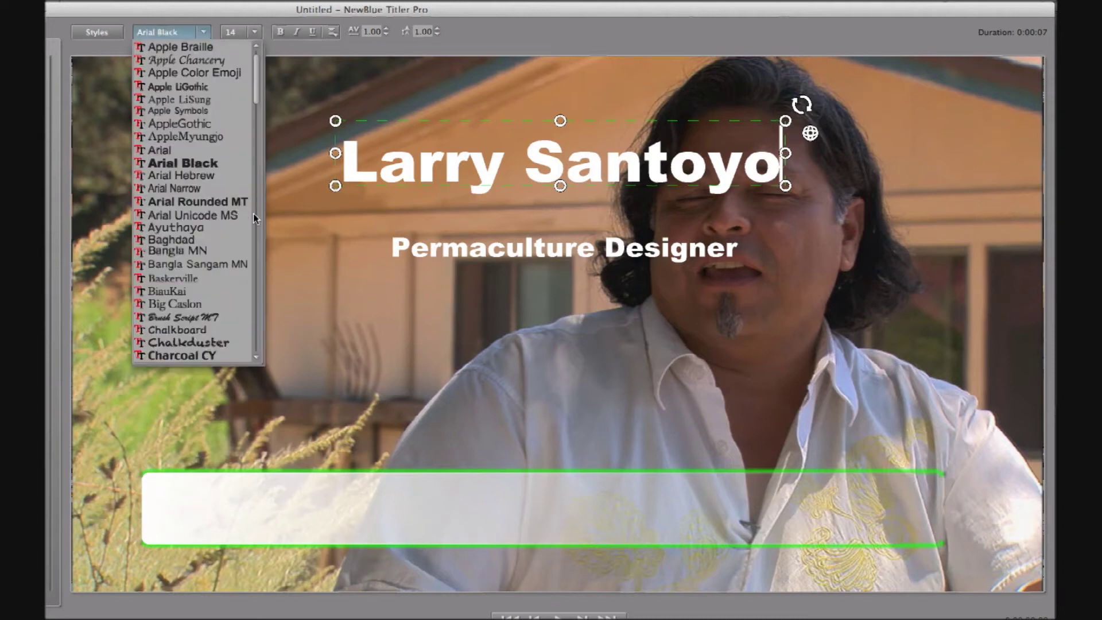
{"action": "left_click_drag", "start_coordinate": [254, 213], "coordinate": [260, 358]}
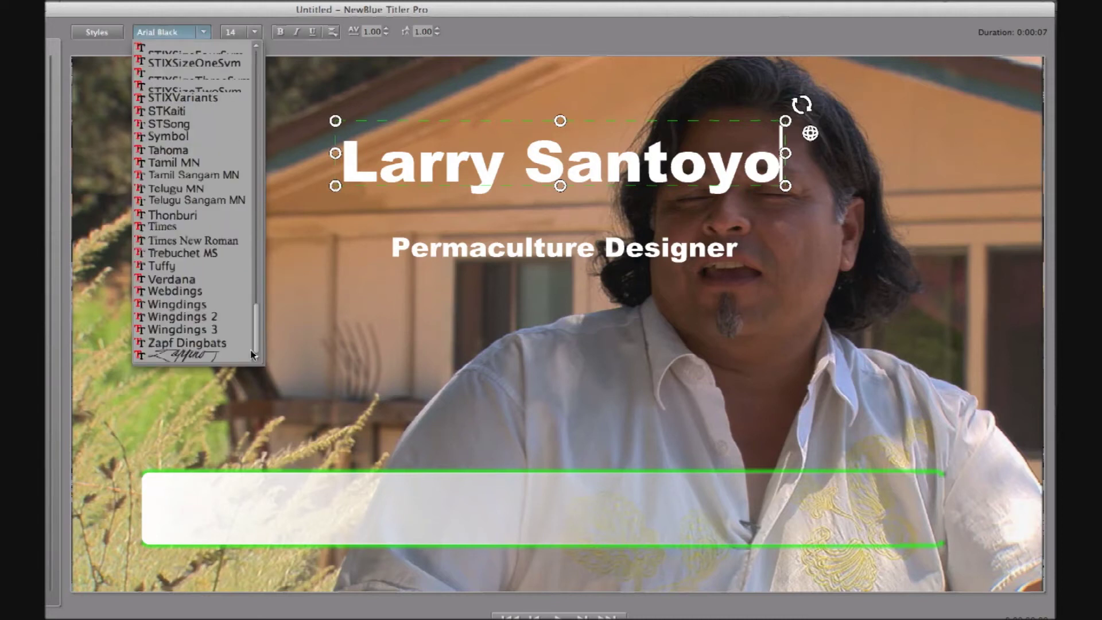
{"action": "left_click", "coordinate": [201, 150]}
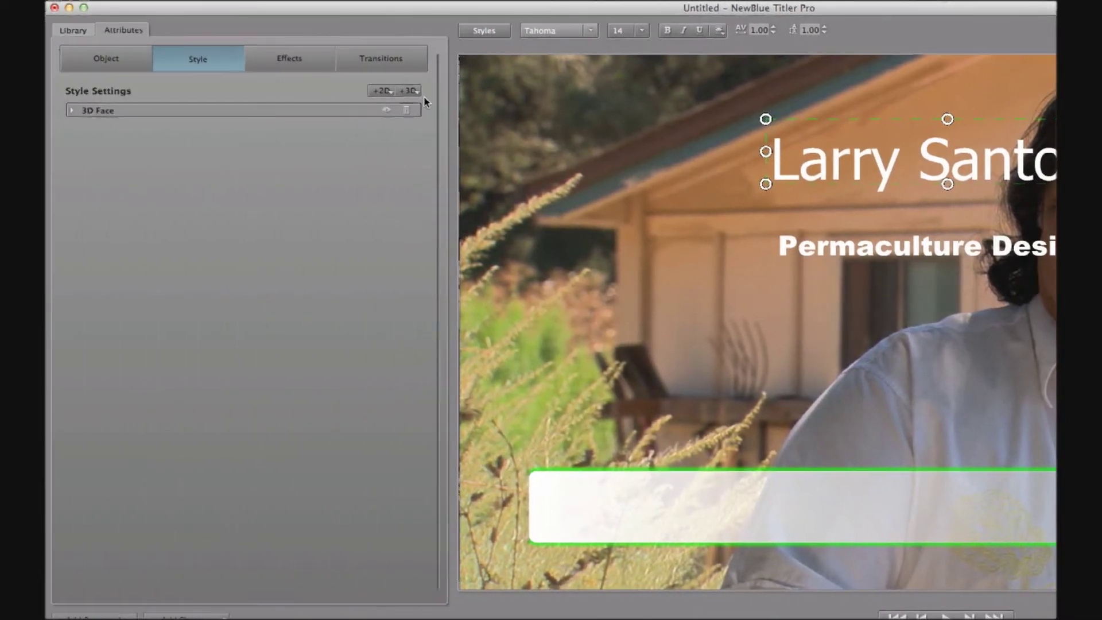
Change the name's 3D Face colour from white to black
{"action": "left_click", "coordinate": [77, 110]}
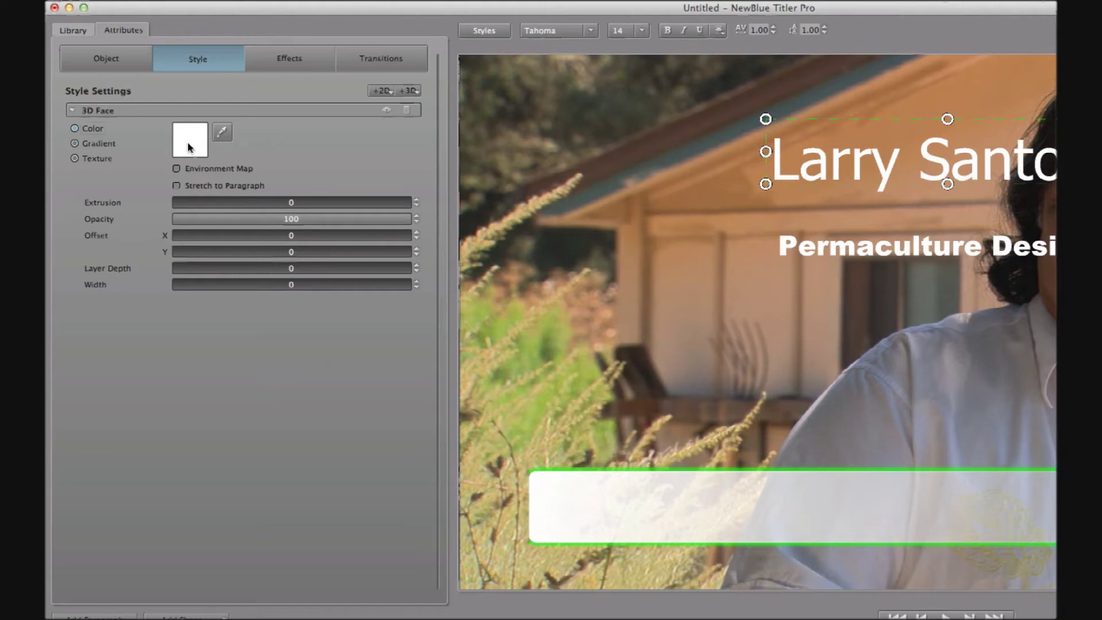
{"action": "left_click", "coordinate": [191, 146]}
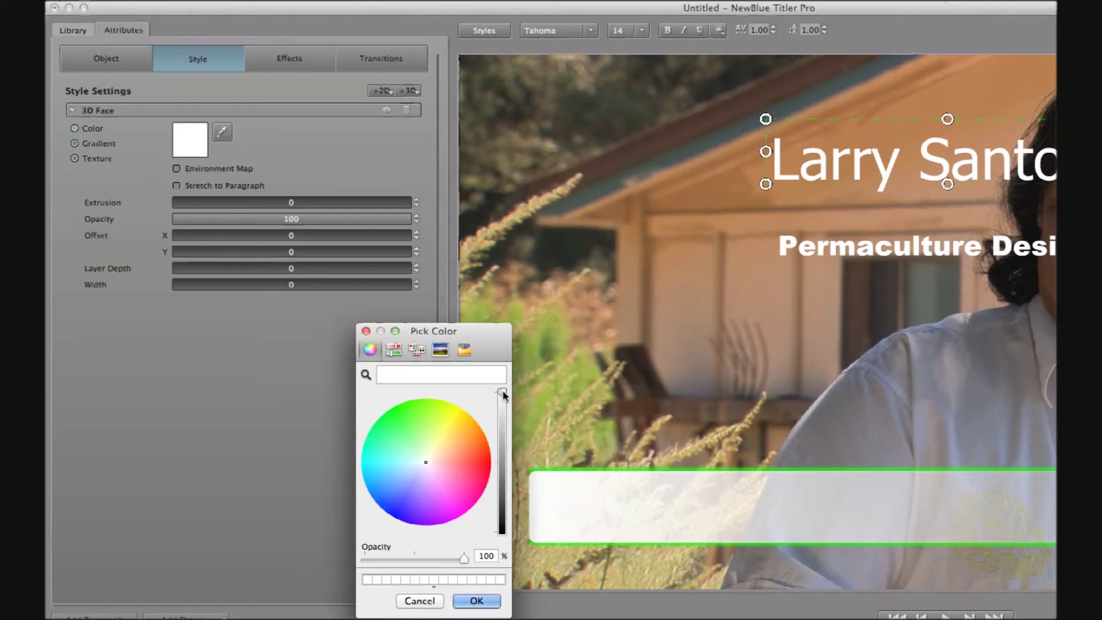
{"action": "left_click_drag", "start_coordinate": [506, 392], "coordinate": [482, 604]}
{"action": "left_click", "coordinate": [483, 604]}
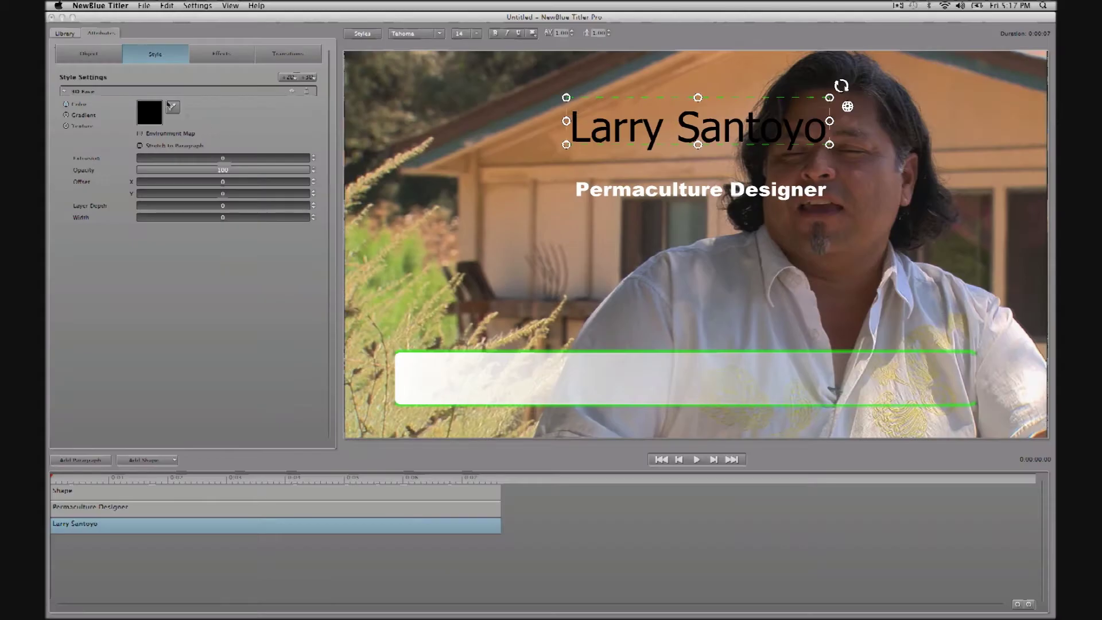
Position the name inside the bar and move the Shape track below 'Permaculture Designer'
{"action": "left_click", "coordinate": [98, 58]}
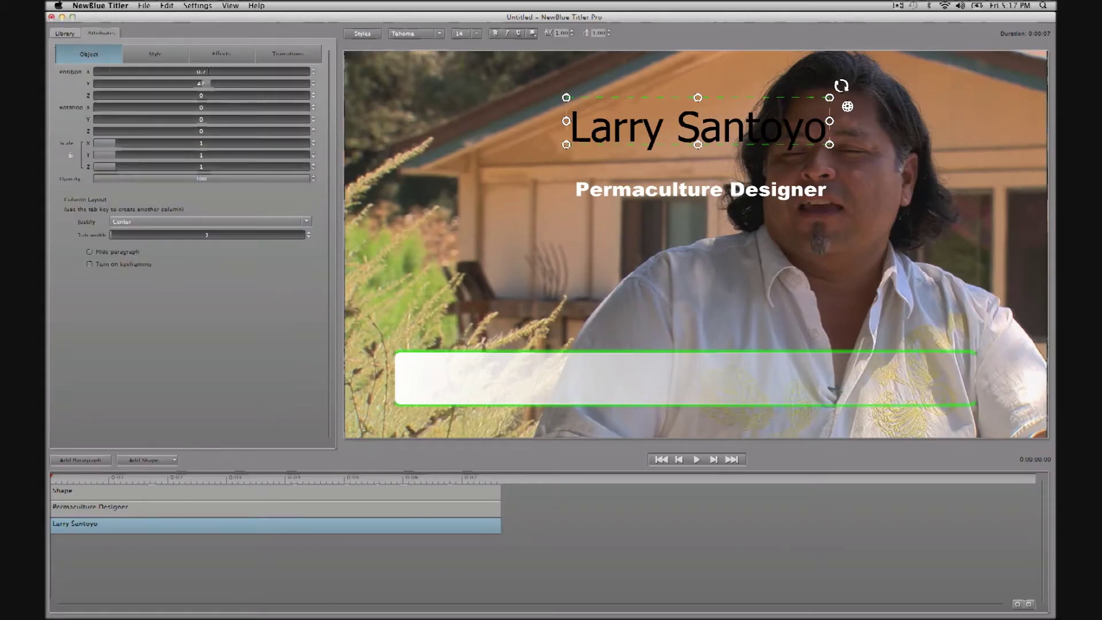
{"action": "left_click_drag", "start_coordinate": [200, 71], "coordinate": [164, 89]}
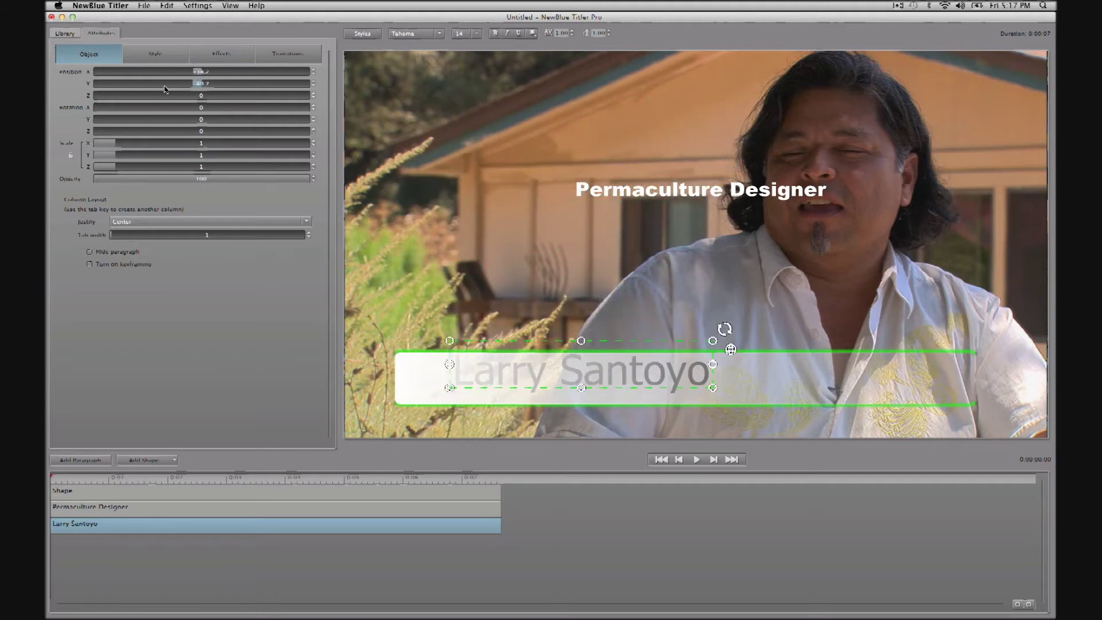
{"action": "left_click_drag", "start_coordinate": [165, 89], "coordinate": [163, 89]}
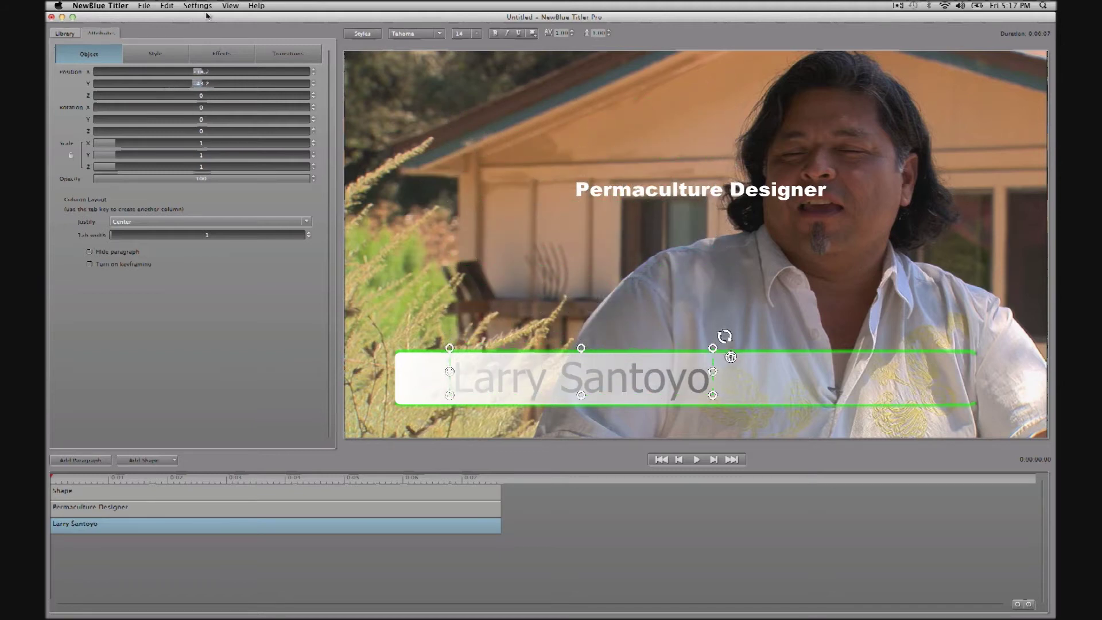
{"action": "left_click_drag", "start_coordinate": [720, 337], "coordinate": [679, 336]}
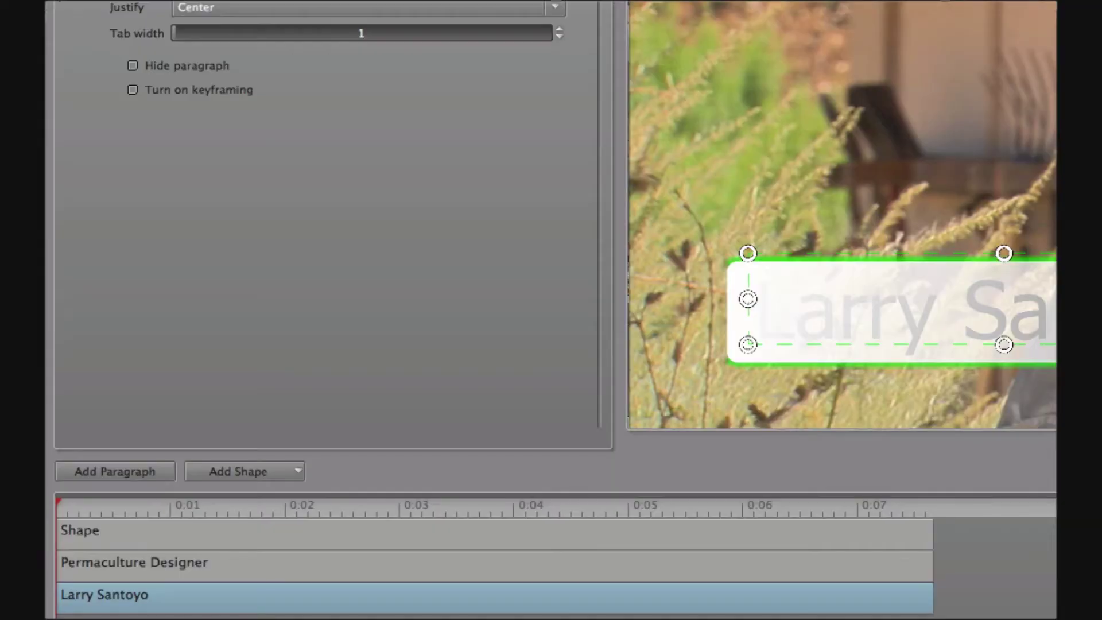
{"action": "left_click", "coordinate": [325, 533]}
{"action": "left_click_drag", "start_coordinate": [468, 543], "coordinate": [485, 610]}
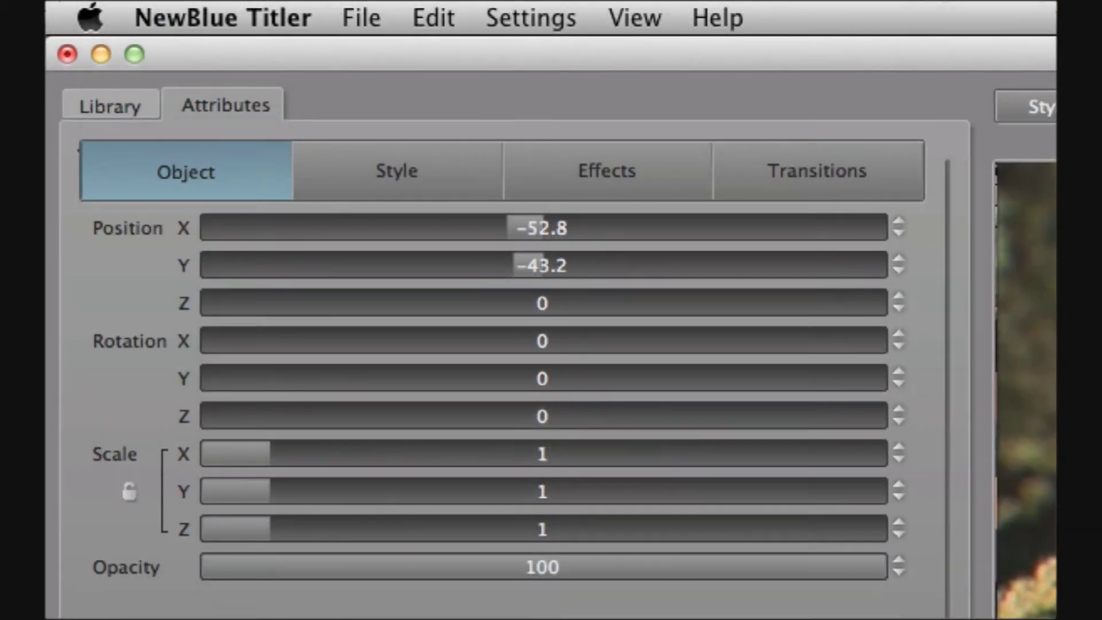
Add a soft Shadow layer to Larry Santoyo: blur 15, offset X 4.1, Y -2.6
{"action": "left_click", "coordinate": [366, 171]}
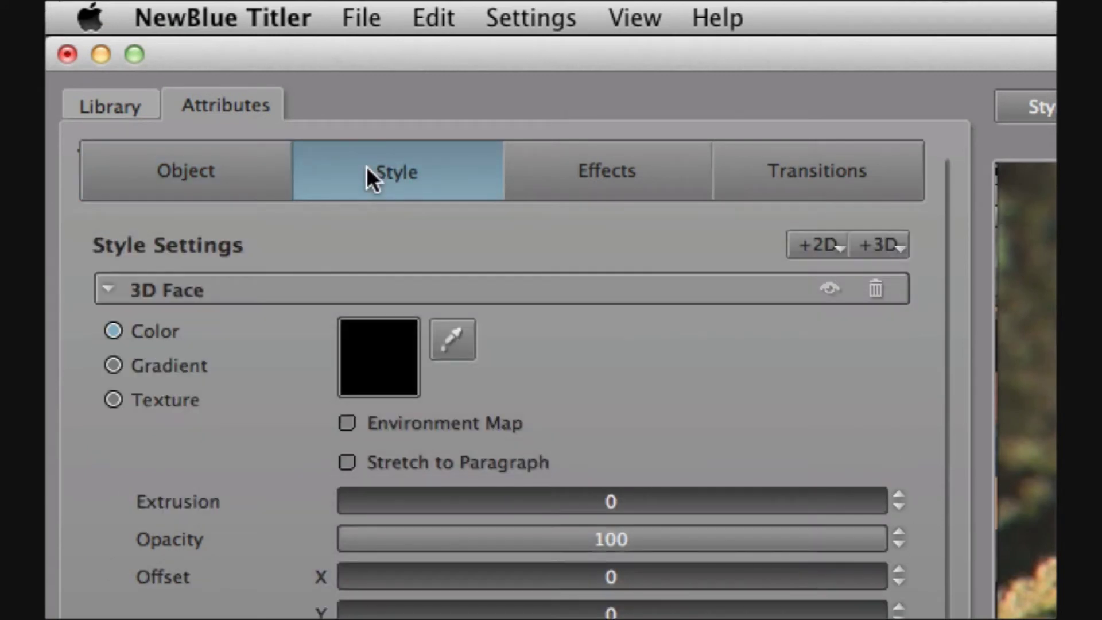
{"action": "left_click", "coordinate": [820, 247]}
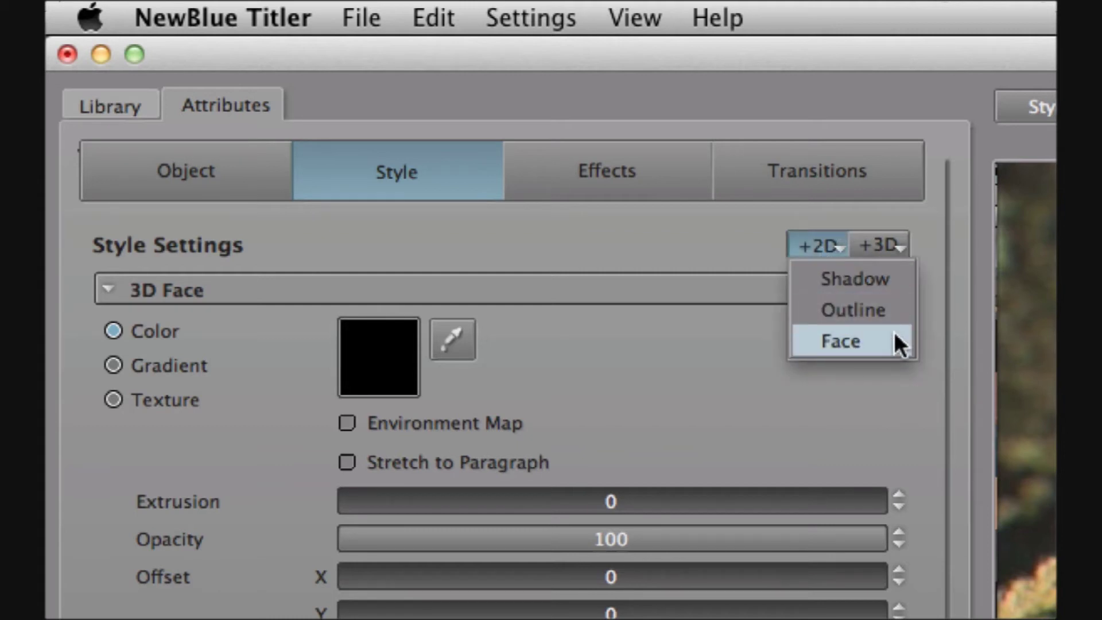
{"action": "left_click", "coordinate": [899, 246]}
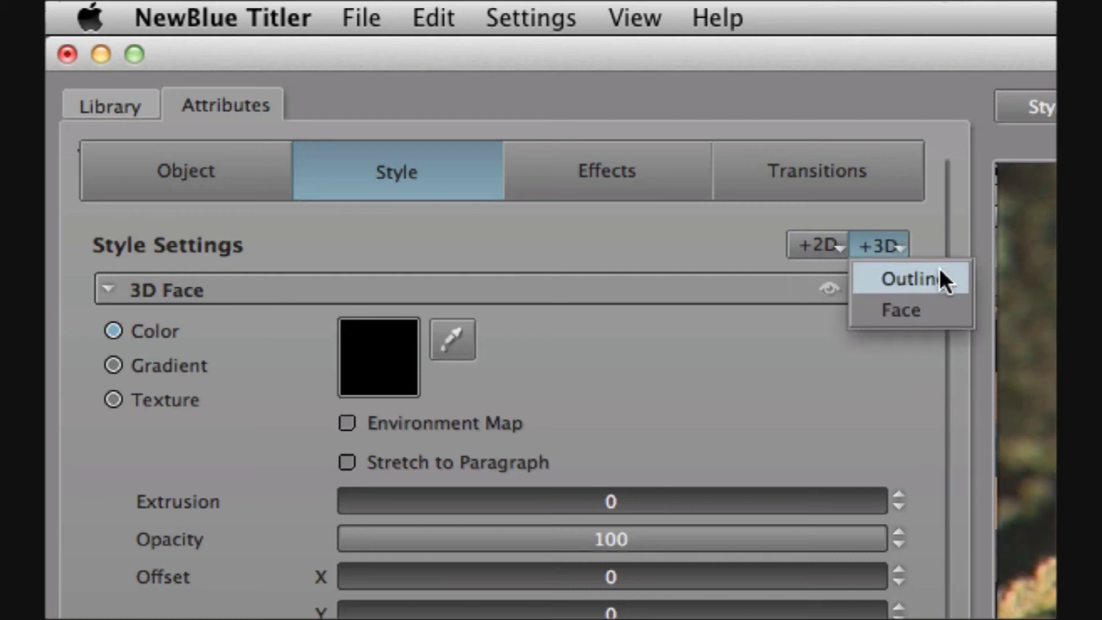
{"action": "left_click", "coordinate": [957, 313]}
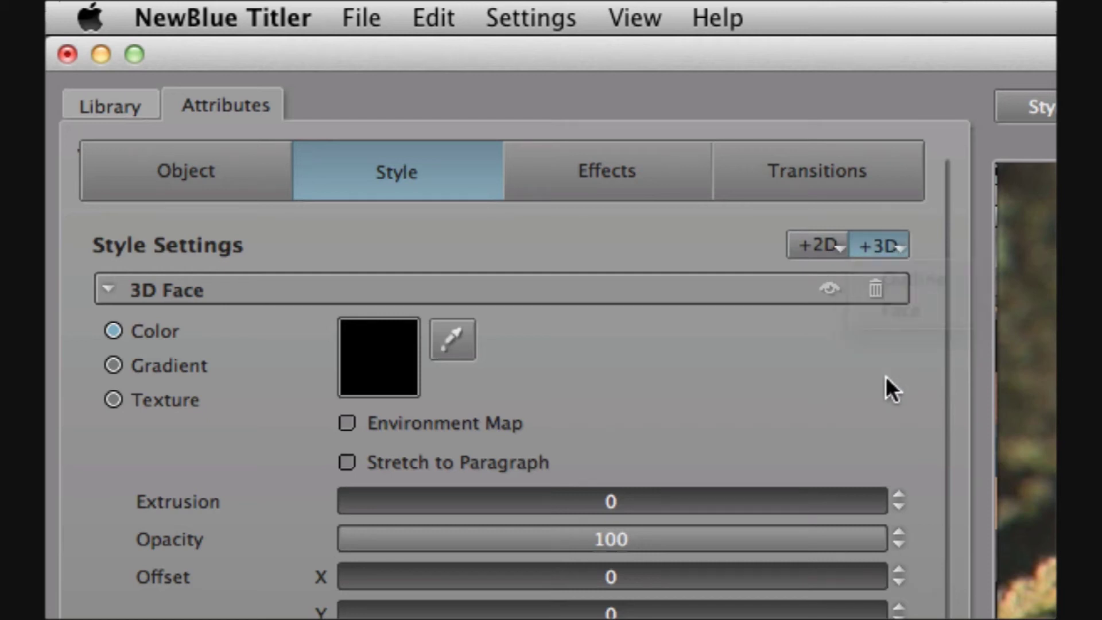
{"action": "left_click", "coordinate": [816, 236]}
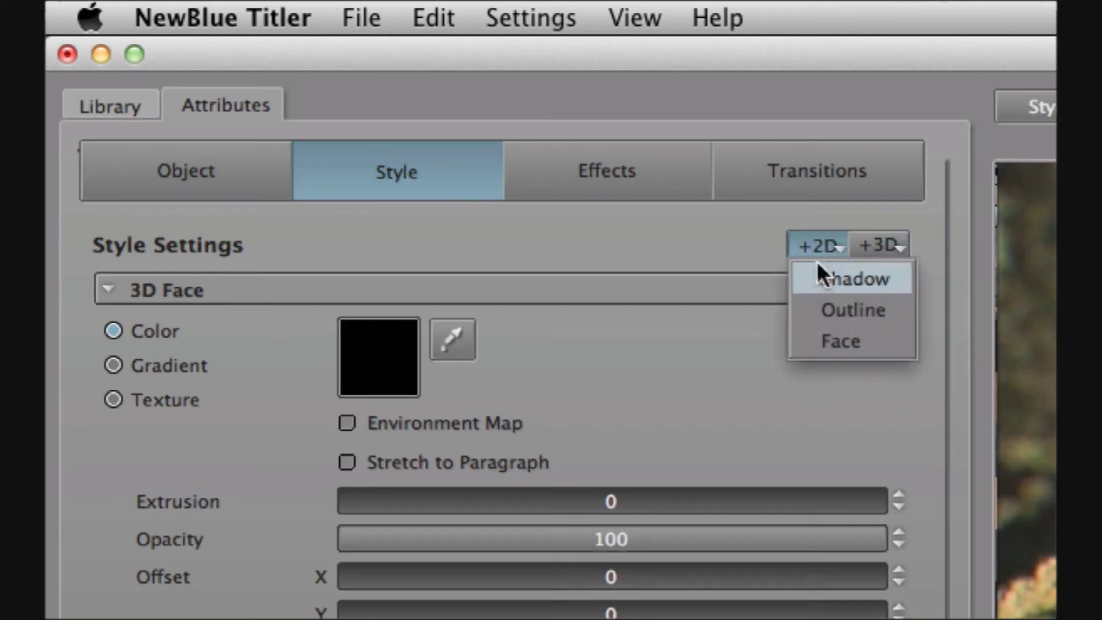
{"action": "left_click", "coordinate": [818, 278]}
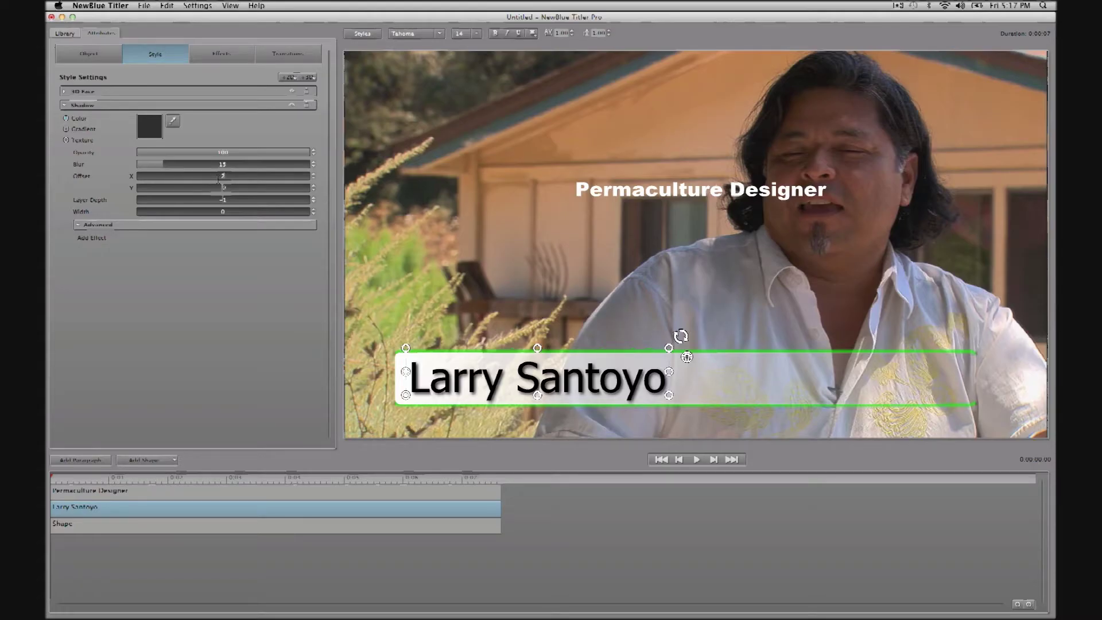
{"action": "left_click", "coordinate": [223, 177]}
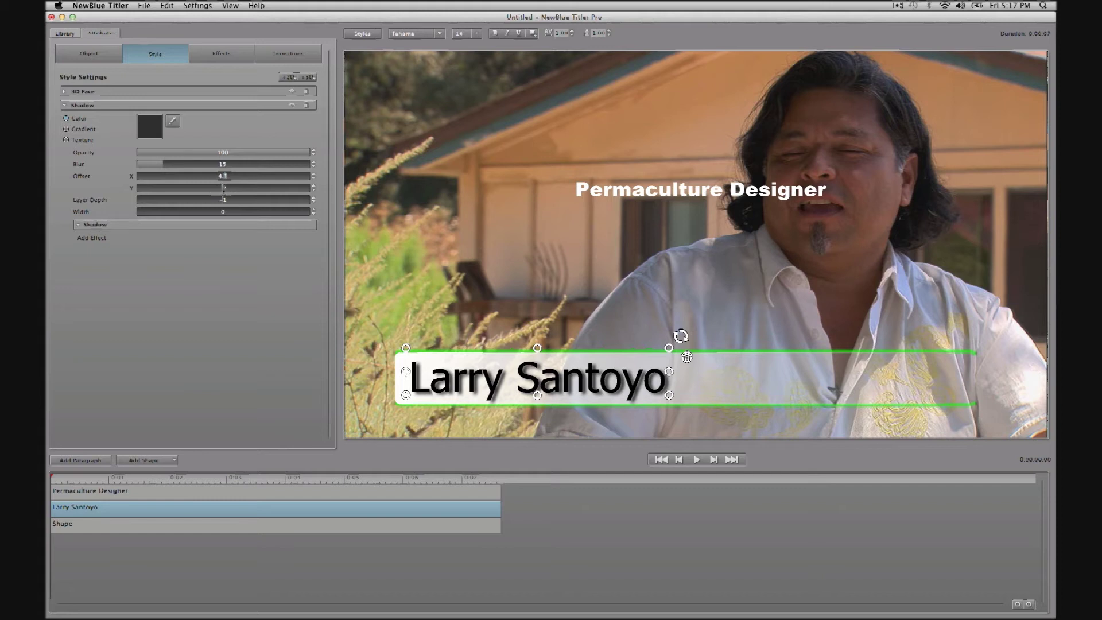
{"action": "left_click_drag", "start_coordinate": [223, 187], "coordinate": [224, 190]}
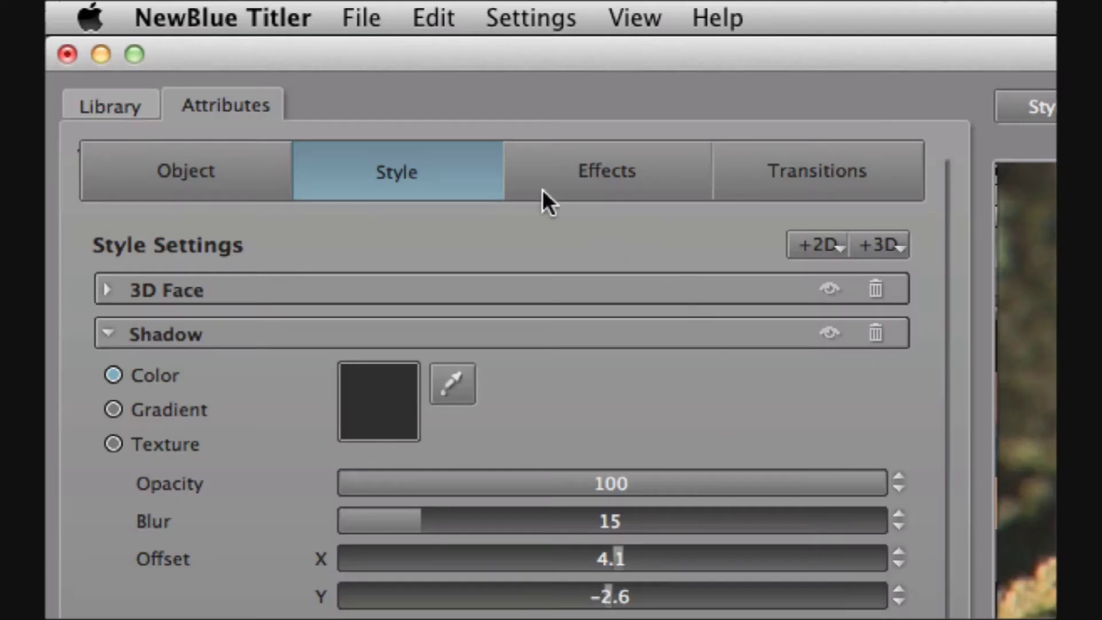
{"action": "left_click", "coordinate": [384, 22]}
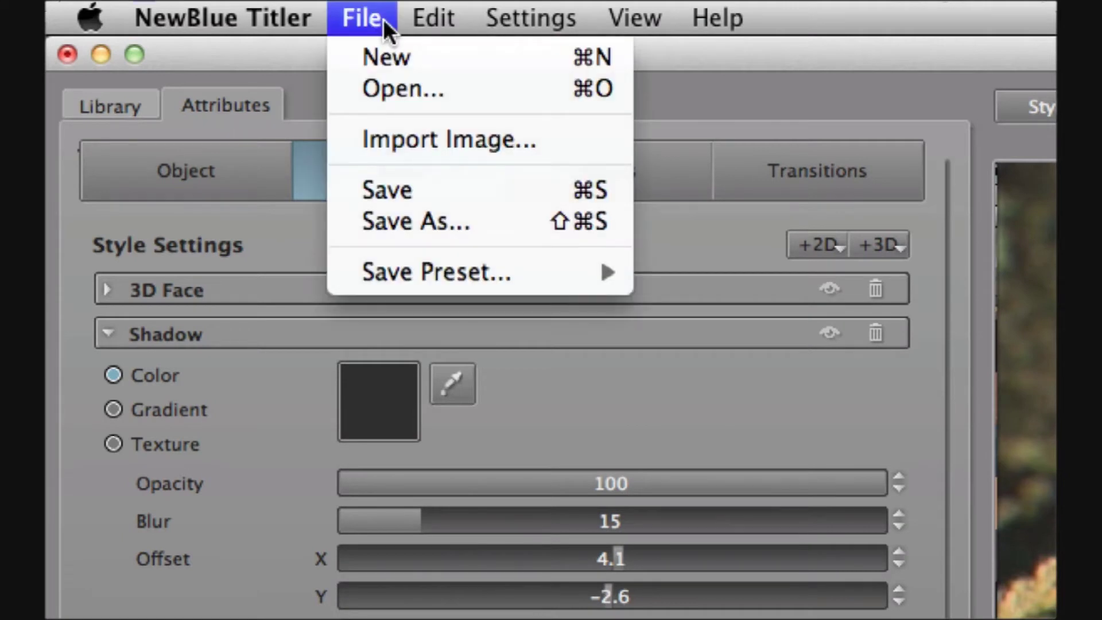
{"action": "mouse_move", "coordinate": [437, 272]}
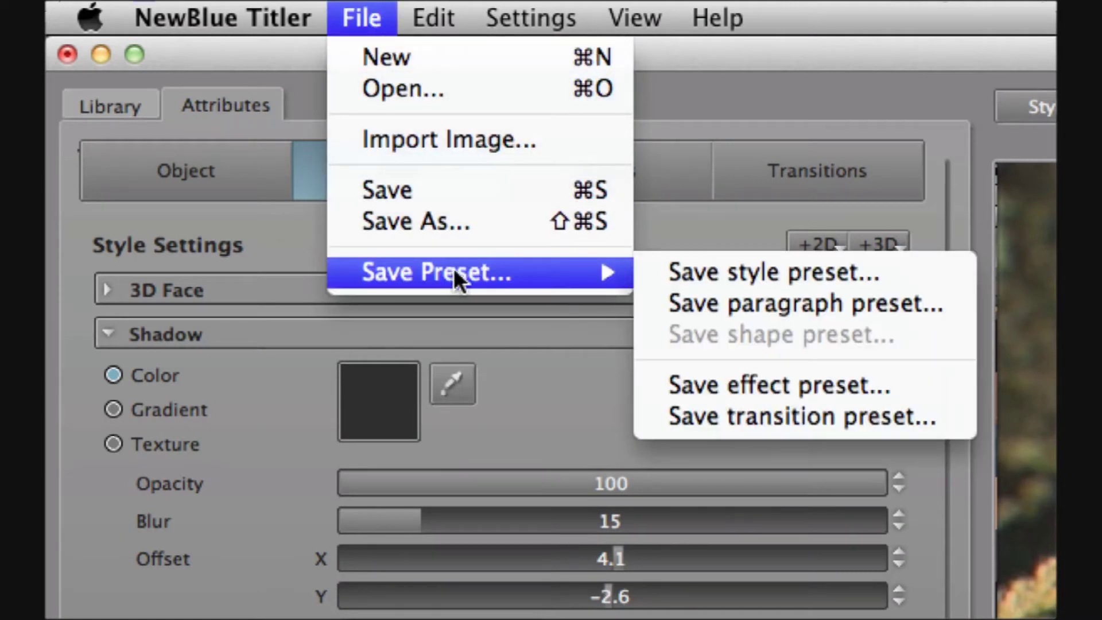
Save the Larry Santoyo look as the PLT style preset
{"action": "left_click", "coordinate": [945, 281]}
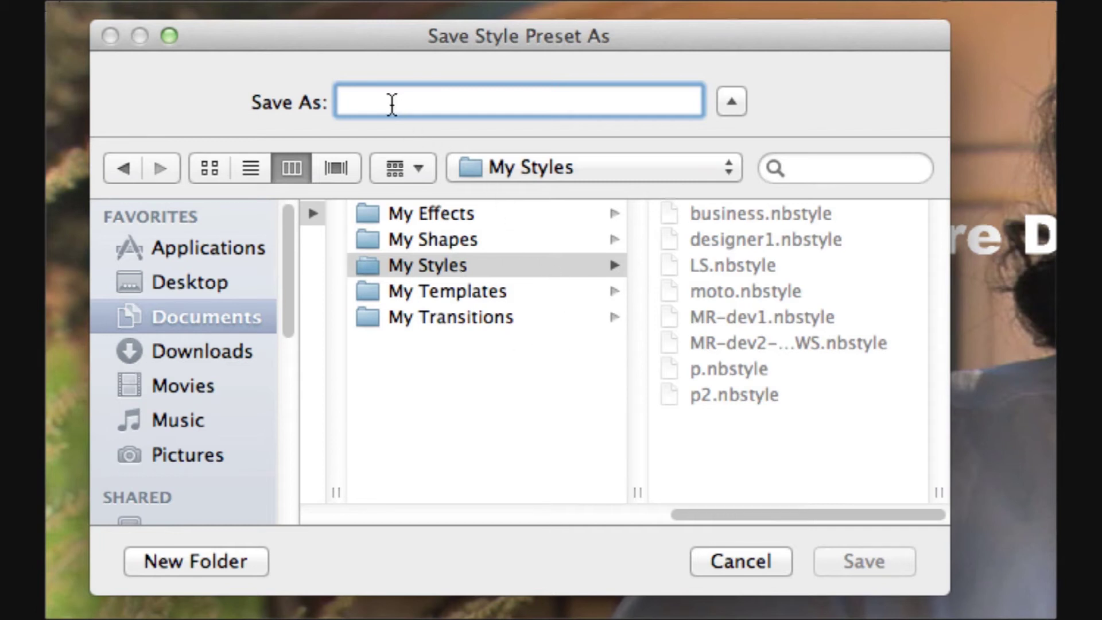
{"action": "type", "text": "PLT"}
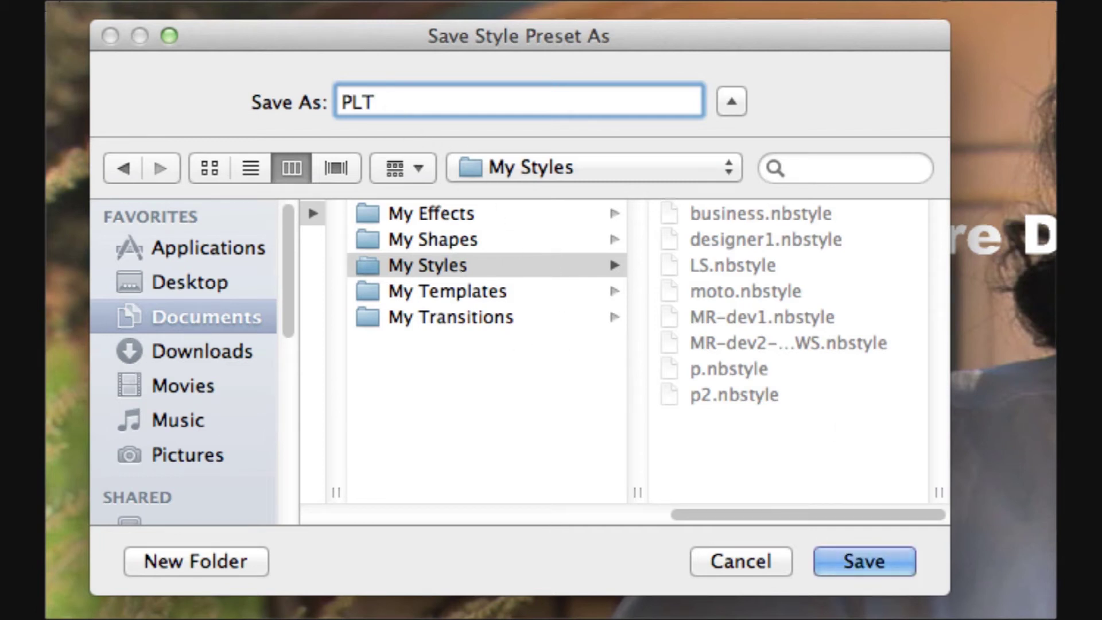
{"action": "left_click", "coordinate": [865, 561]}
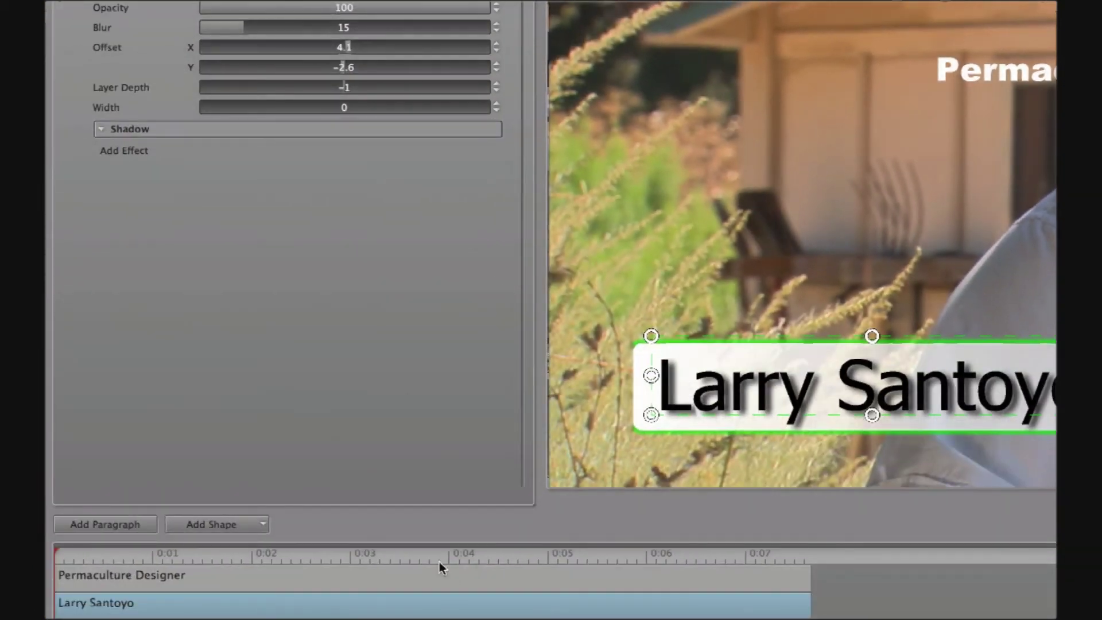
{"action": "left_click", "coordinate": [213, 581]}
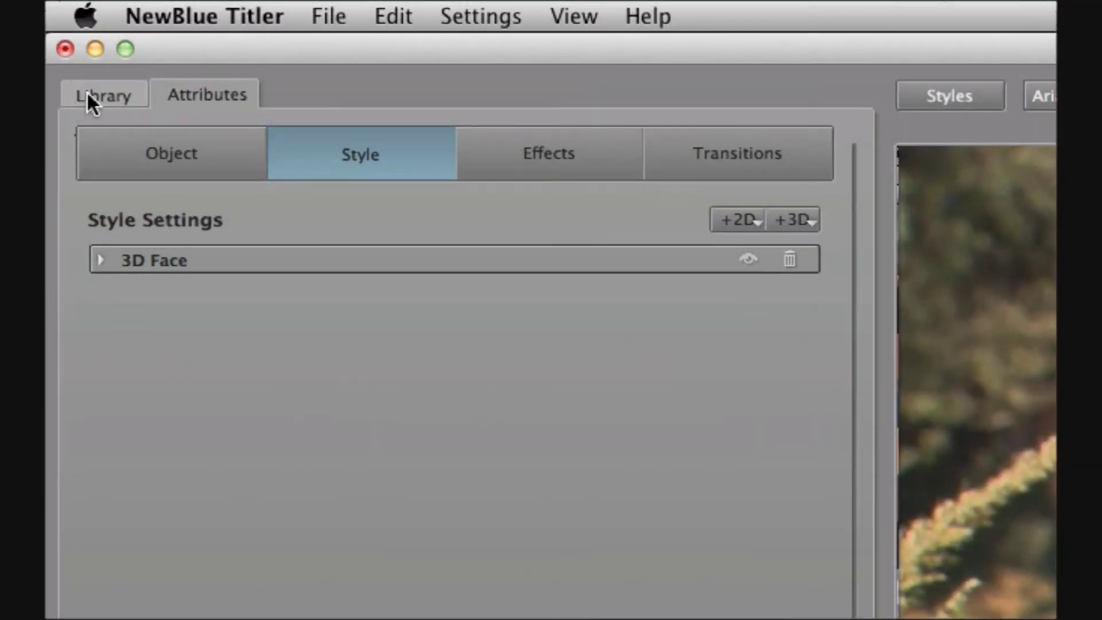
Apply the PLT style from My Styles to Permaculture Designer, then reselect Larry Santoyo's style
{"action": "left_click", "coordinate": [87, 97]}
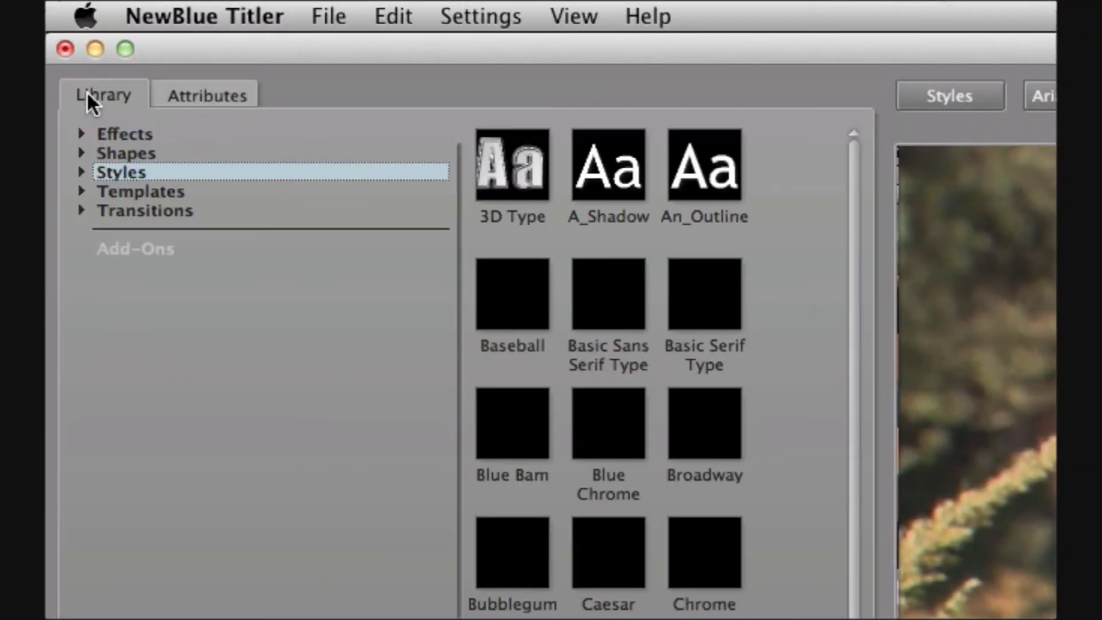
{"action": "left_click", "coordinate": [80, 173]}
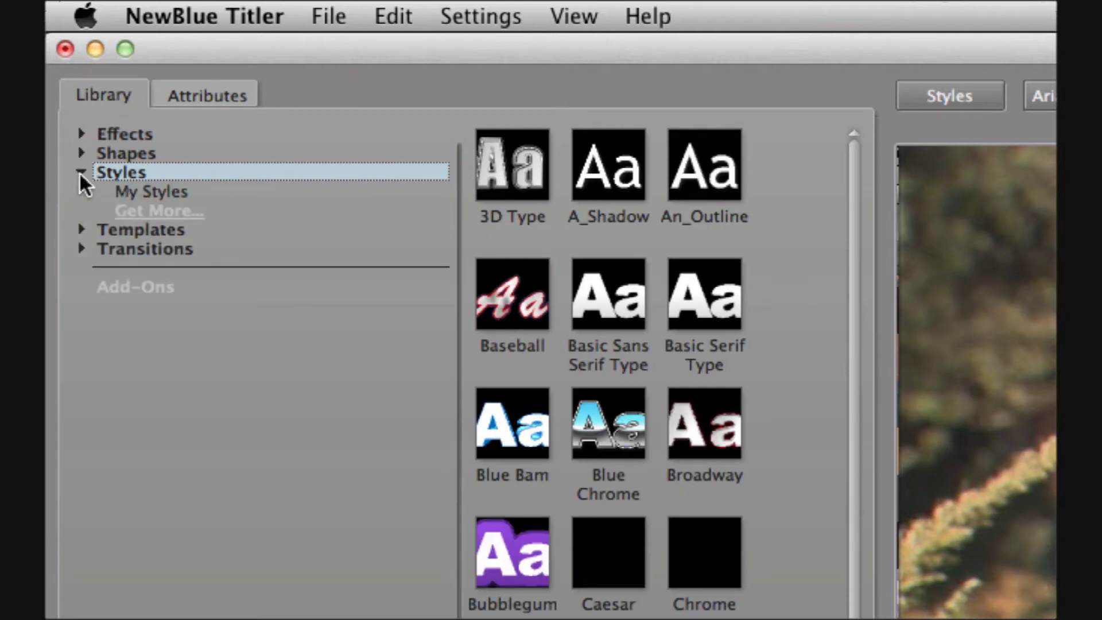
{"action": "left_click", "coordinate": [155, 196]}
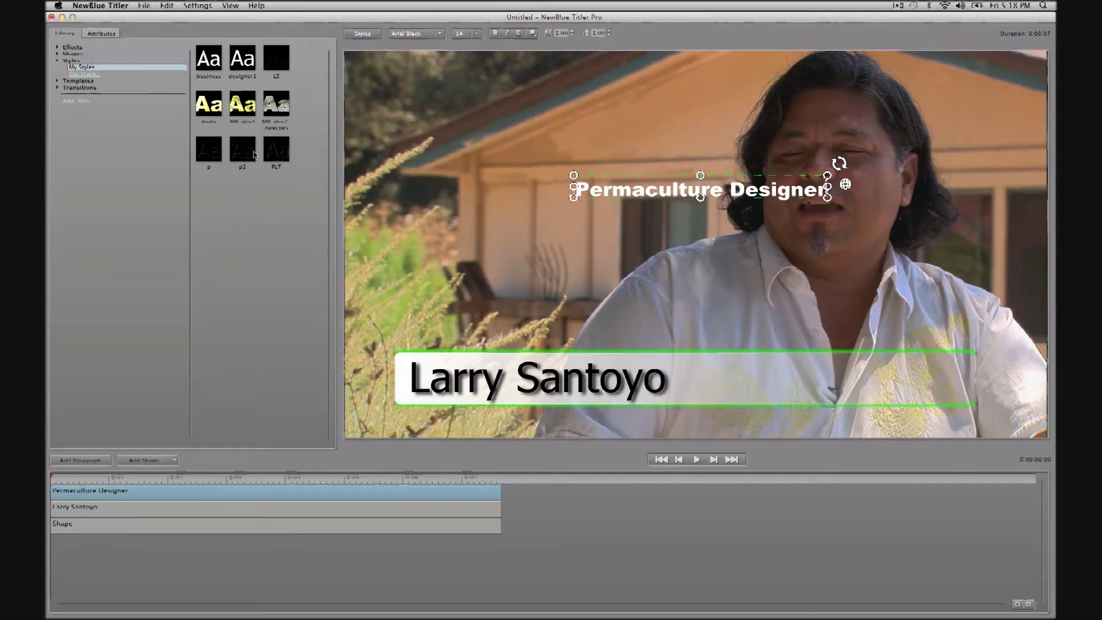
{"action": "left_click", "coordinate": [275, 157]}
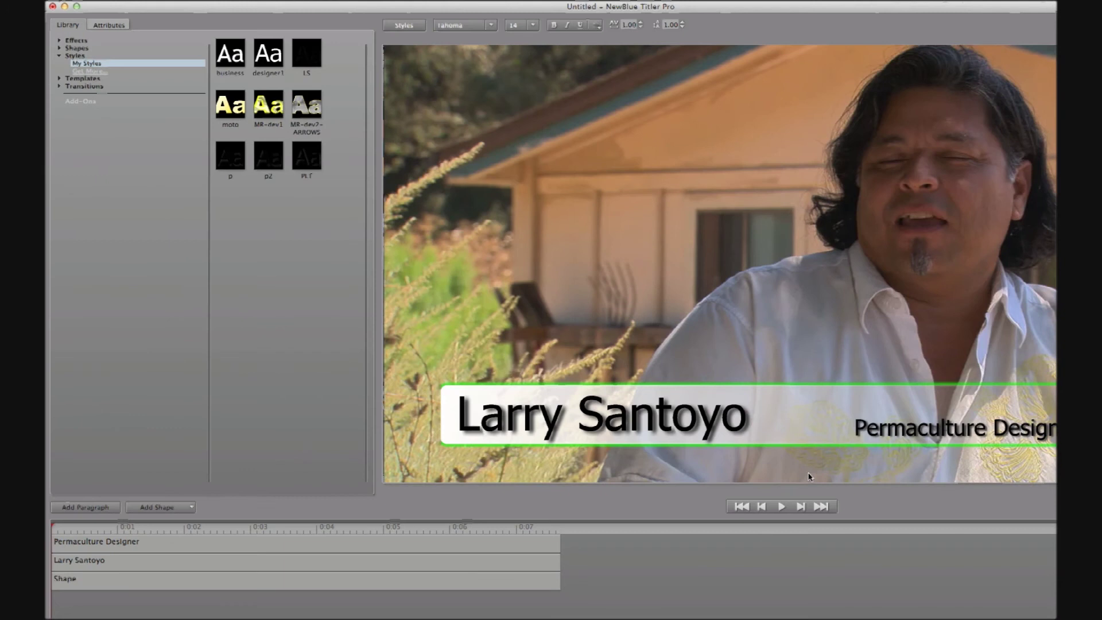
{"action": "left_click", "coordinate": [134, 560]}
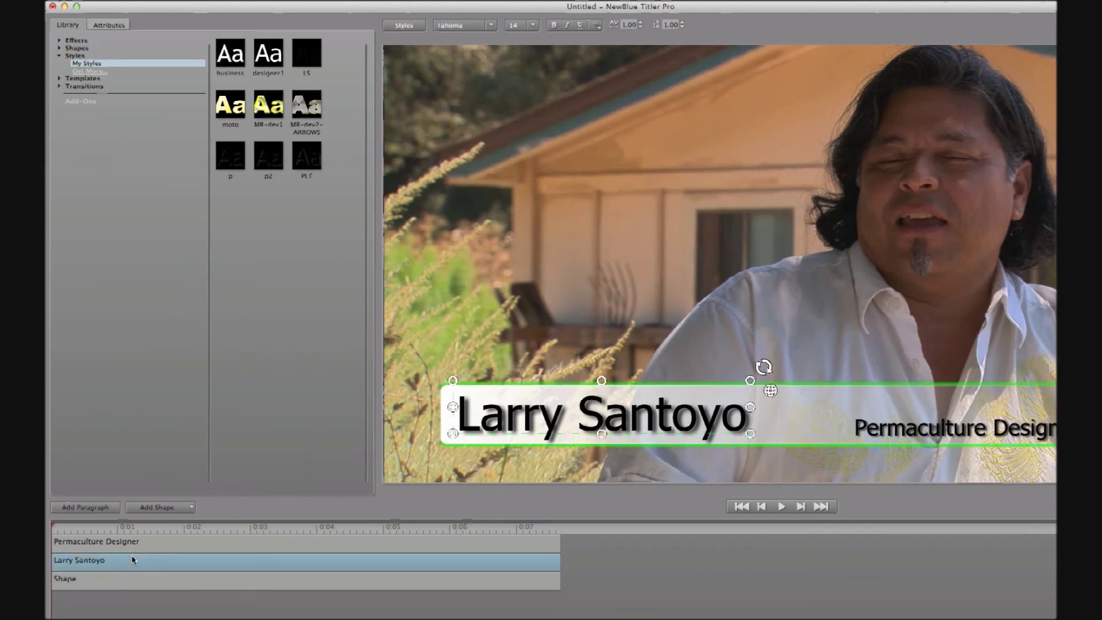
{"action": "left_click", "coordinate": [107, 27]}
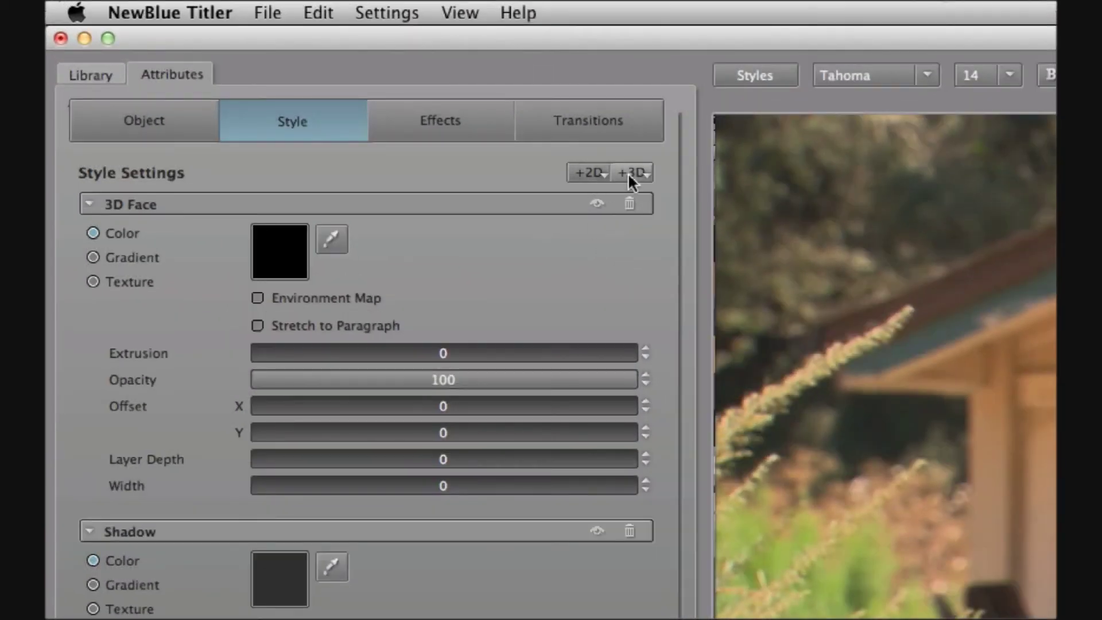
Add a green 2D face layer to the Larry Santoyo text style
{"action": "left_click", "coordinate": [578, 172]}
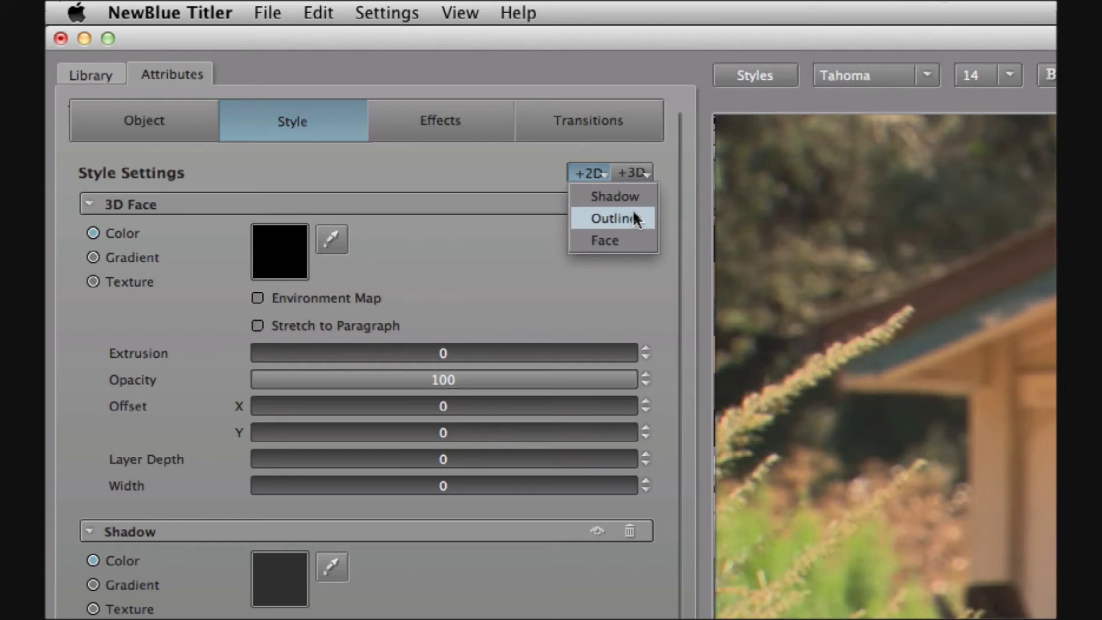
{"action": "left_click", "coordinate": [628, 242]}
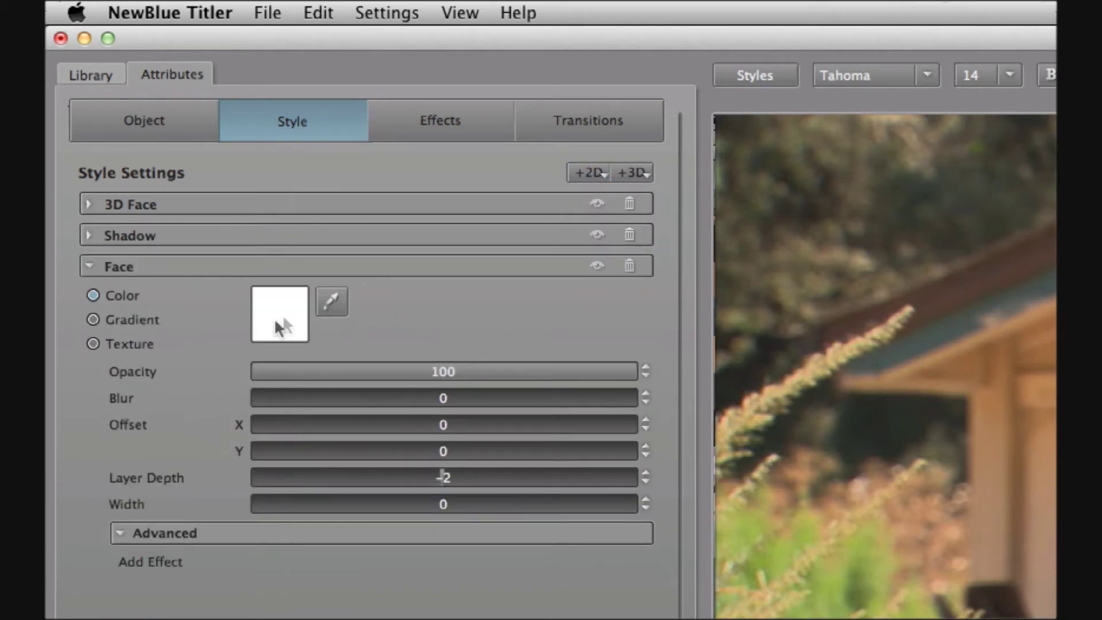
{"action": "left_click", "coordinate": [278, 312]}
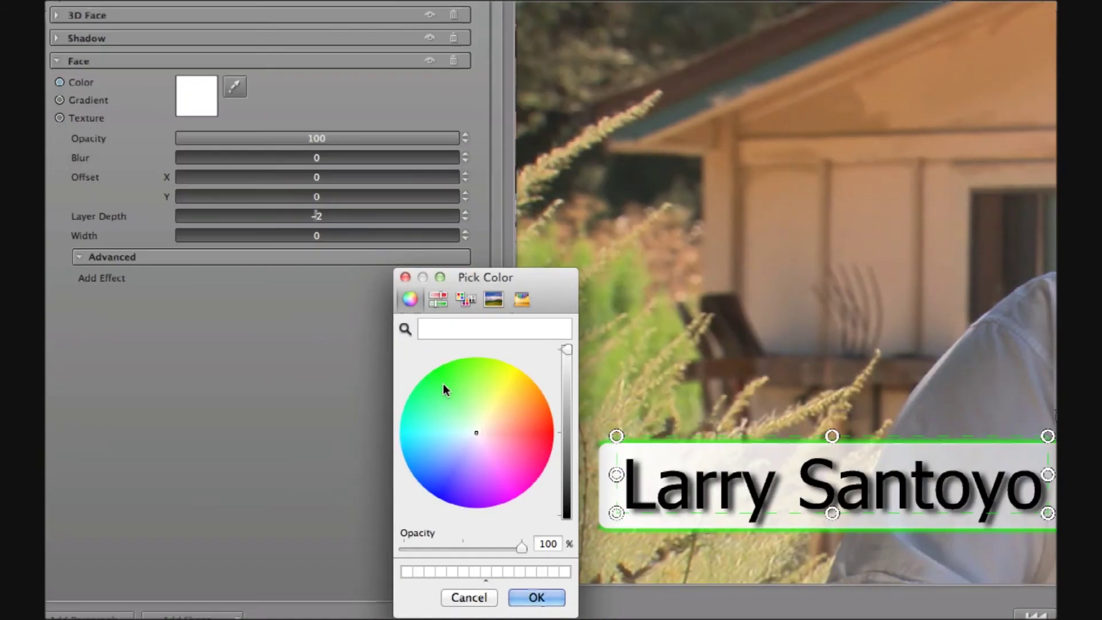
{"action": "left_click", "coordinate": [443, 383]}
{"action": "left_click", "coordinate": [537, 596]}
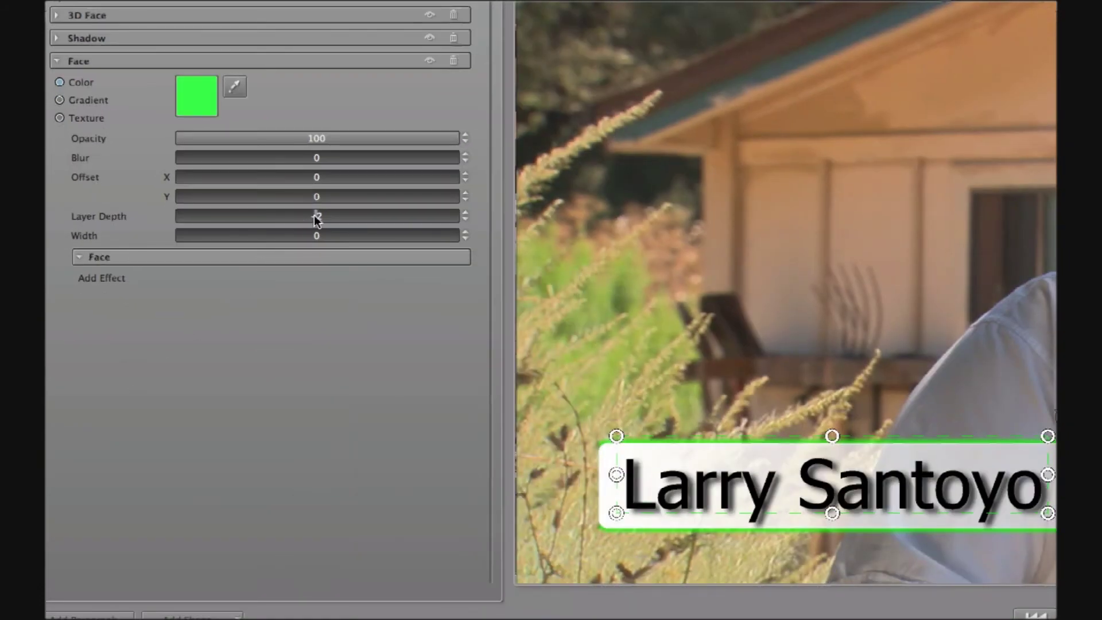
Adjust the green face's layer depth, width and opacity so the name reads dark green
{"action": "left_click_drag", "start_coordinate": [315, 215], "coordinate": [278, 237]}
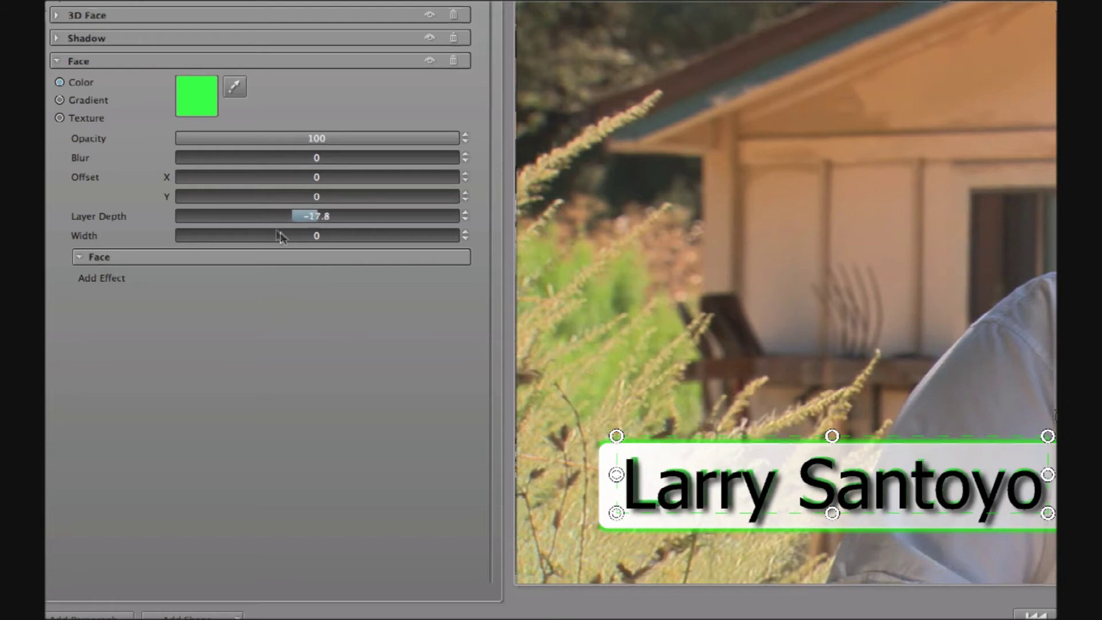
{"action": "mouse_move", "coordinate": [277, 237]}
{"action": "left_mouse_down"}
{"action": "mouse_move", "coordinate": [272, 252]}
{"action": "mouse_move", "coordinate": [328, 255]}
{"action": "left_mouse_up"}
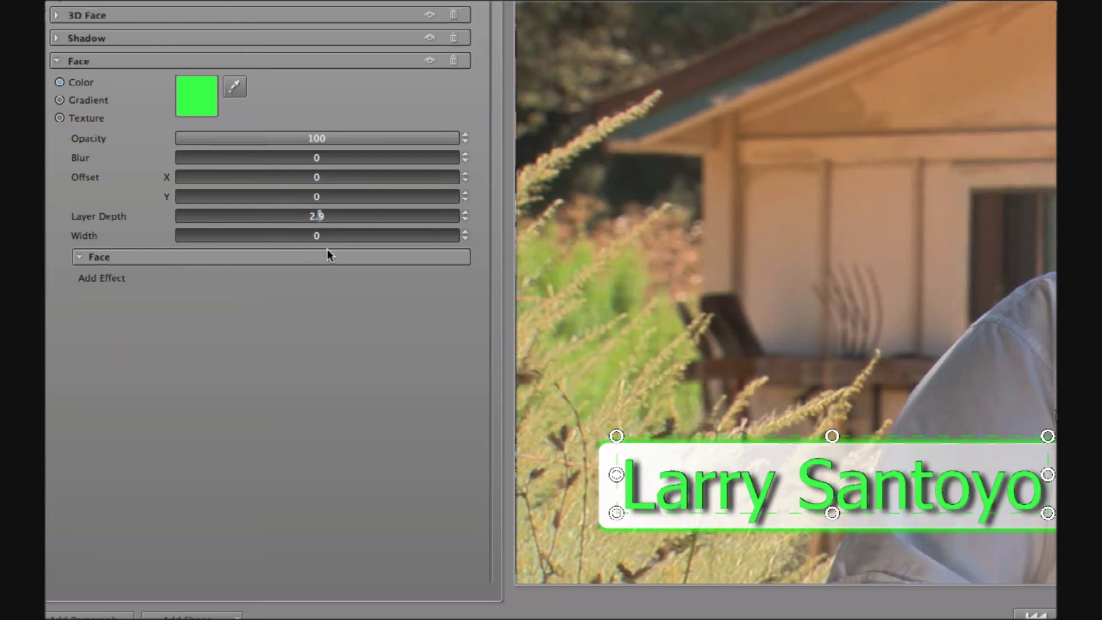
{"action": "left_click_drag", "start_coordinate": [321, 236], "coordinate": [86, 237]}
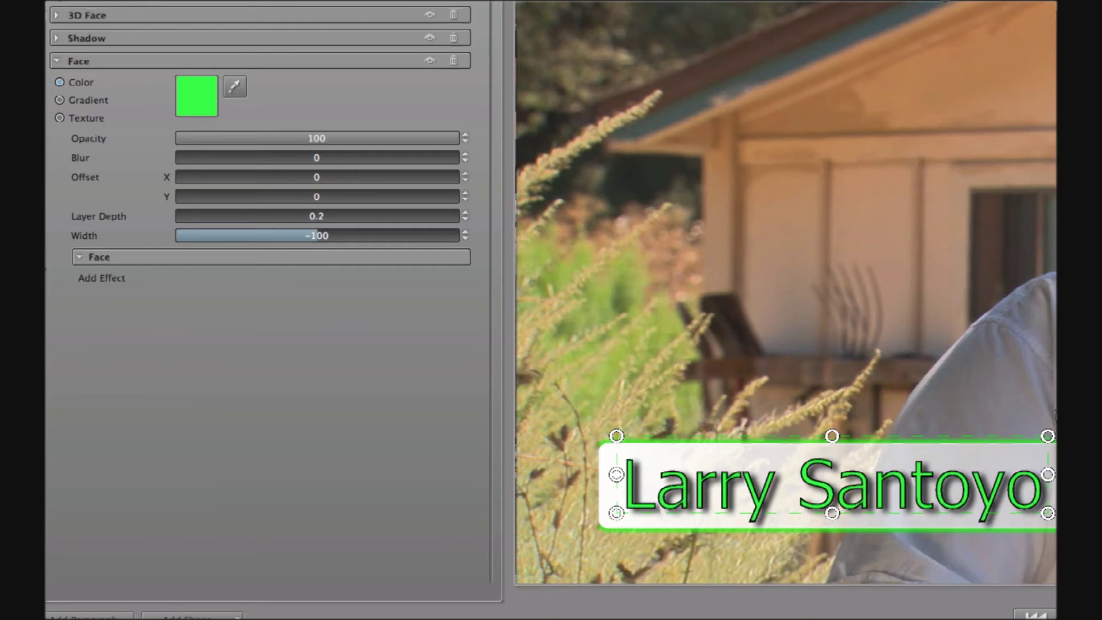
{"action": "mouse_move", "coordinate": [436, 140]}
{"action": "left_mouse_down"}
{"action": "mouse_move", "coordinate": [374, 157]}
{"action": "mouse_move", "coordinate": [126, 166]}
{"action": "left_mouse_up"}
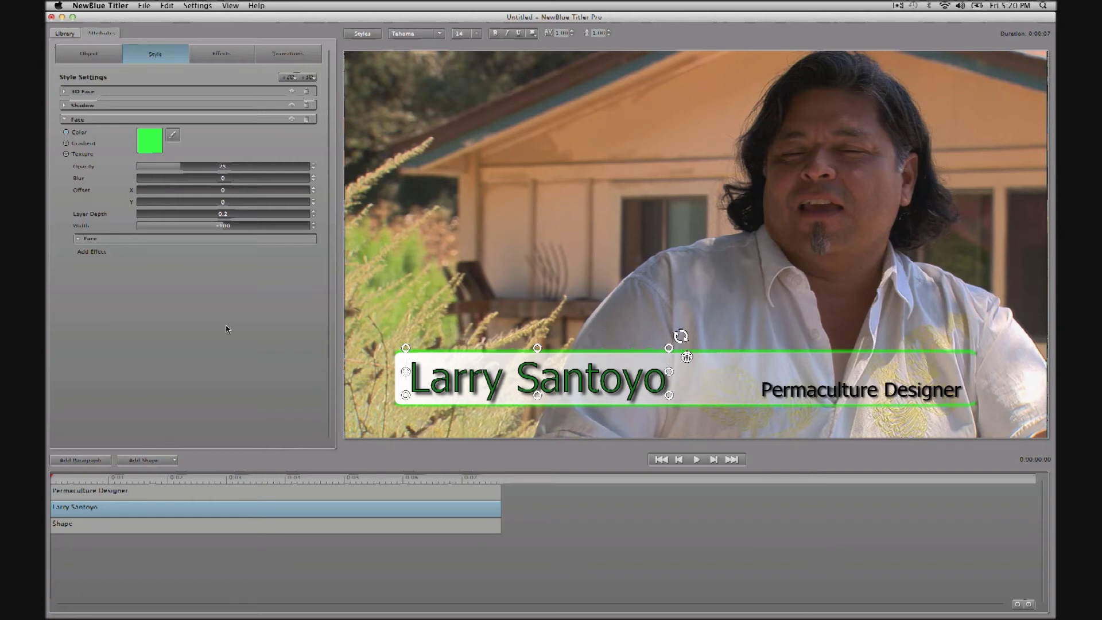
{"action": "left_click", "coordinate": [163, 525]}
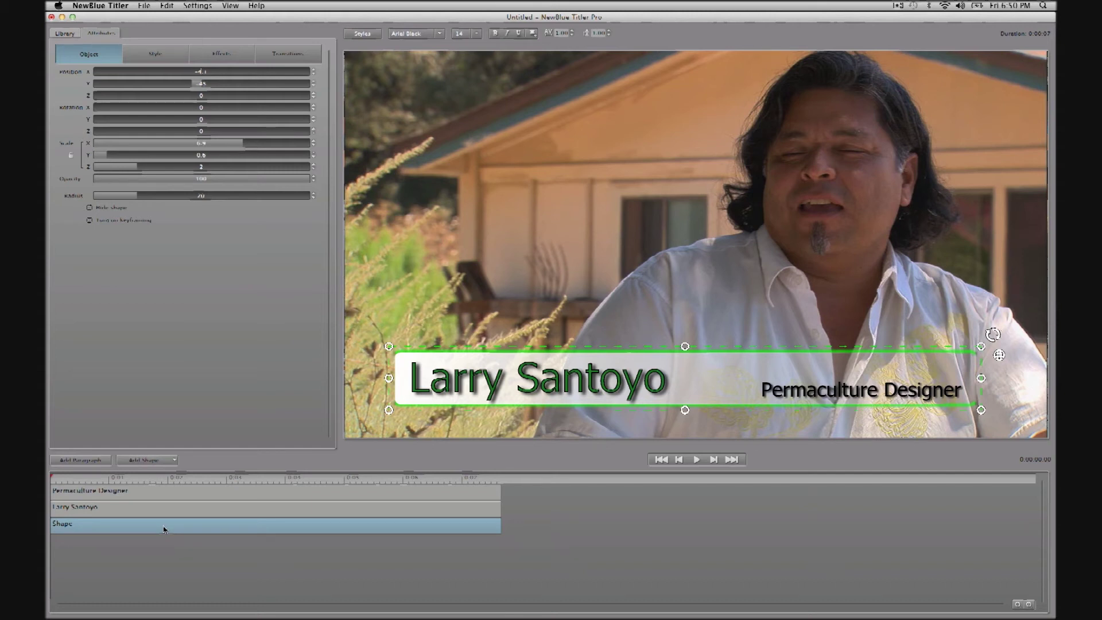
Apply the Smooth Fade In animation preset to the background bar shape
{"action": "left_click", "coordinate": [60, 33]}
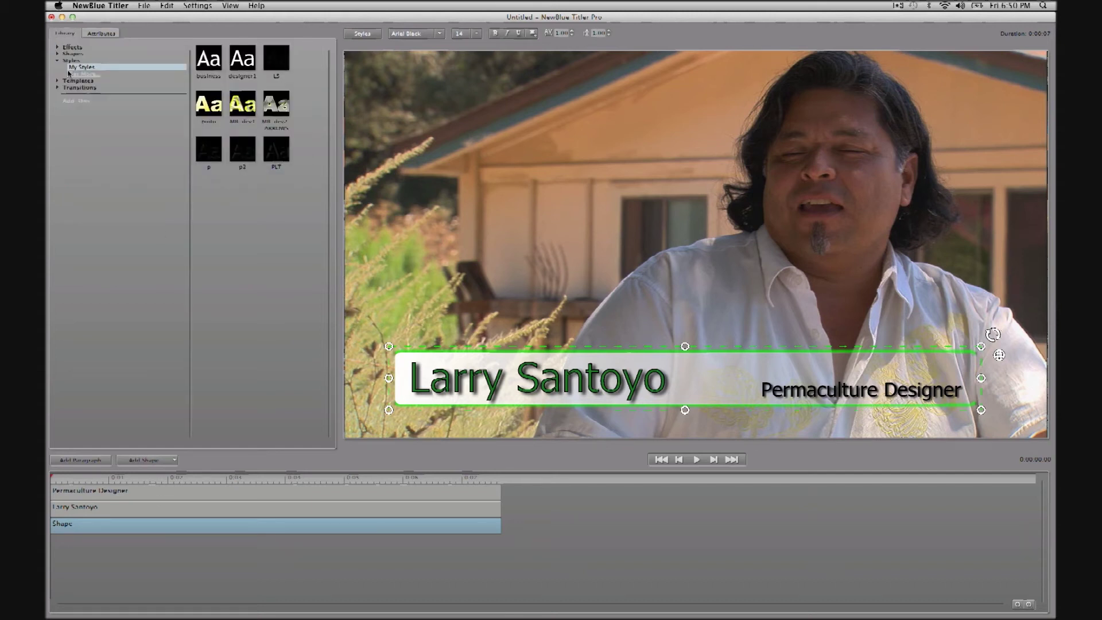
{"action": "left_click", "coordinate": [58, 87]}
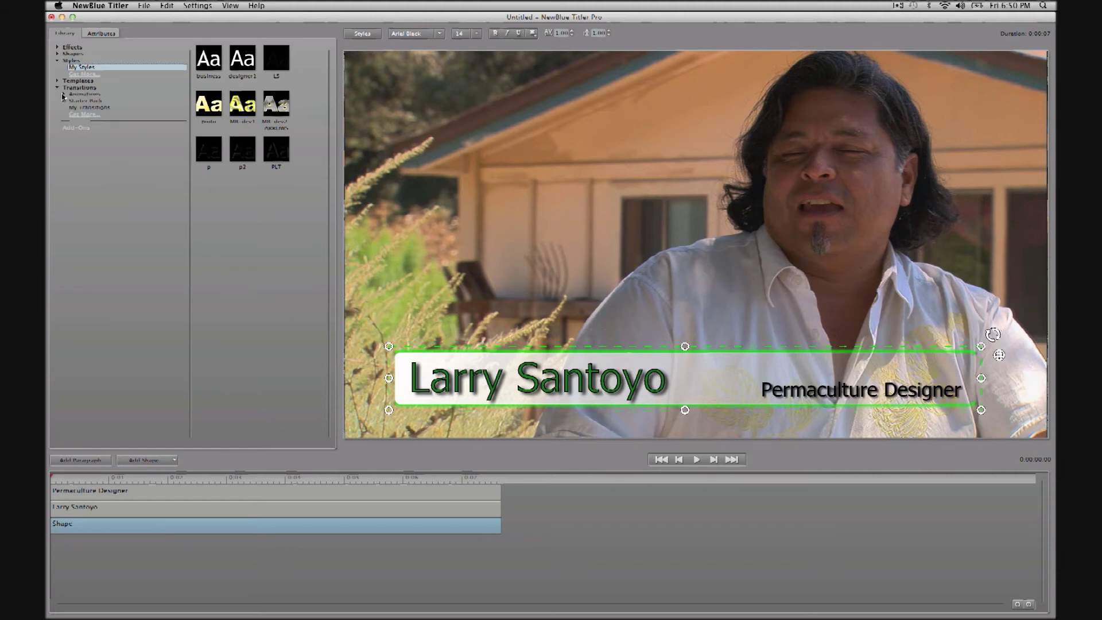
{"action": "left_click", "coordinate": [63, 95]}
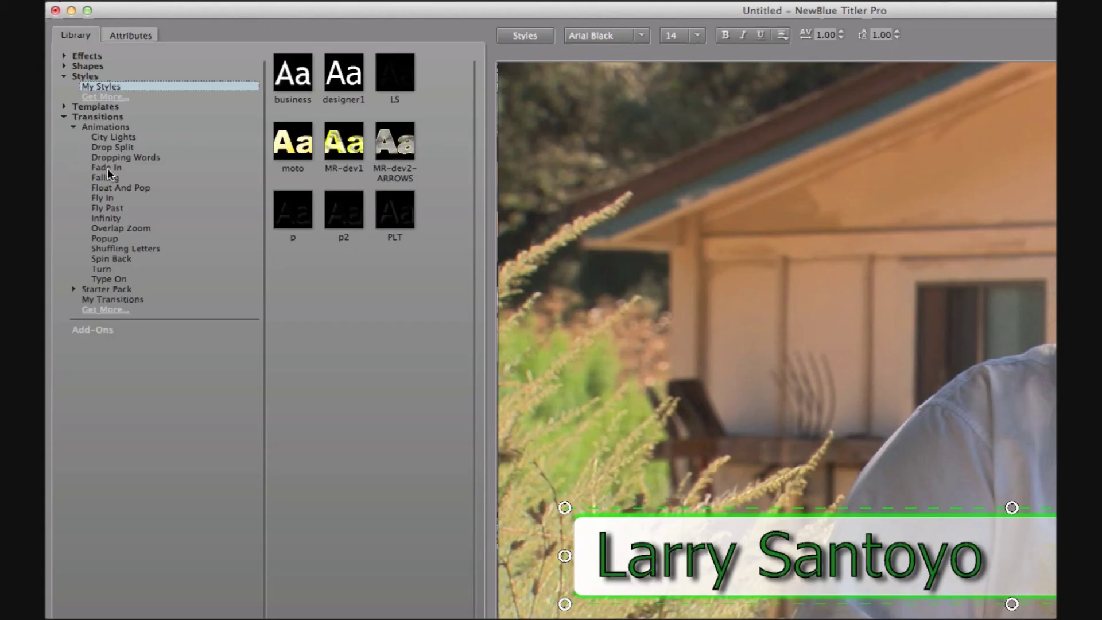
{"action": "left_click", "coordinate": [120, 170]}
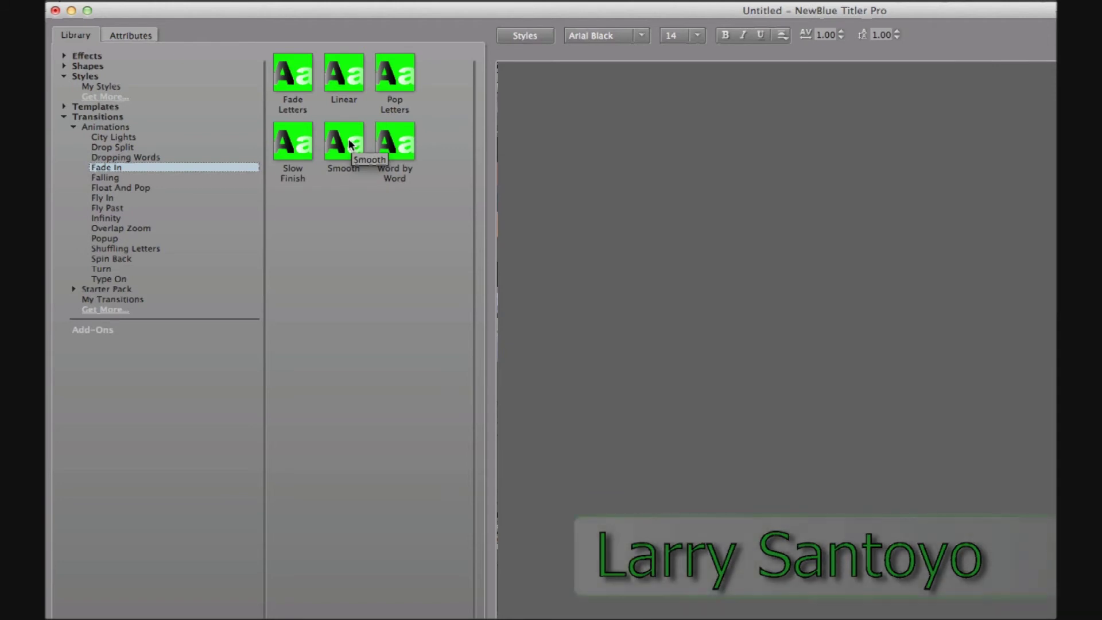
{"action": "double_click", "coordinate": [349, 144]}
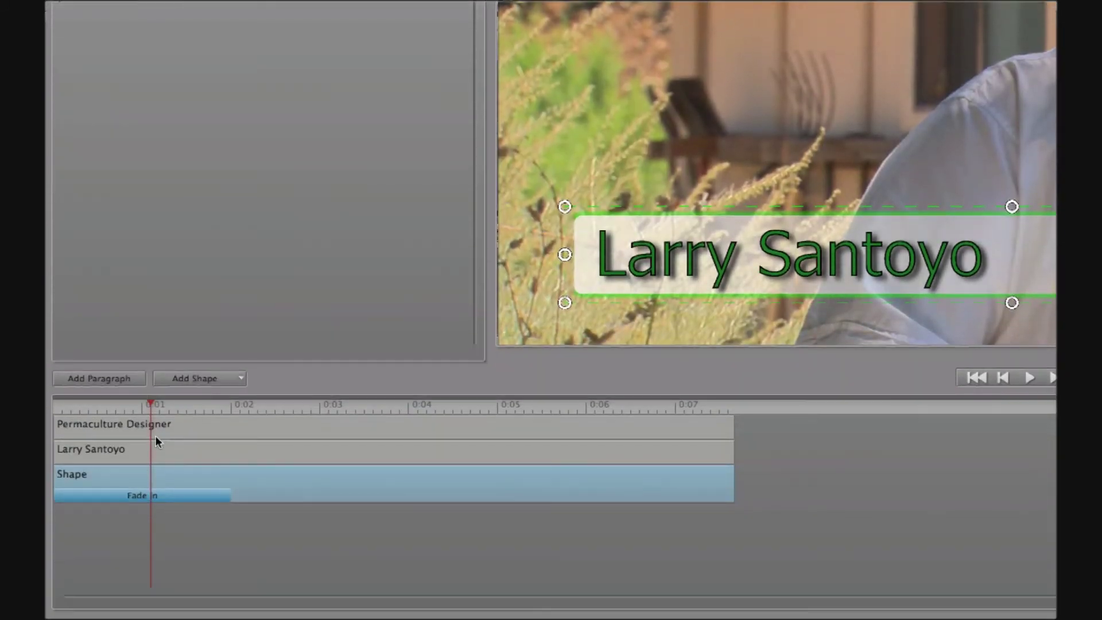
{"action": "left_click", "coordinate": [155, 448]}
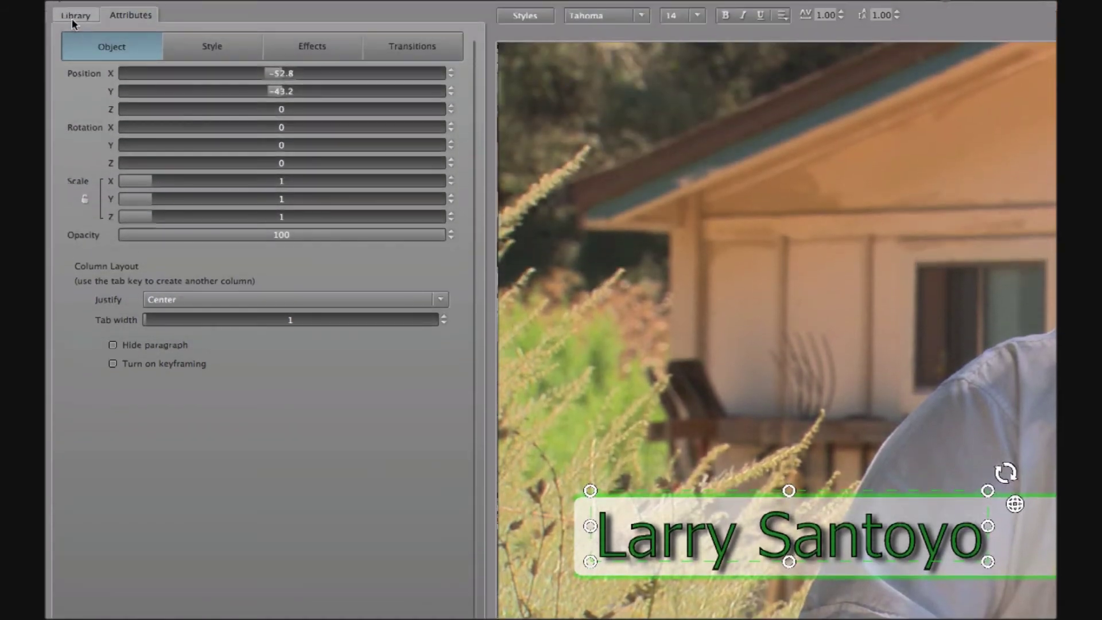
{"action": "left_click", "coordinate": [74, 16]}
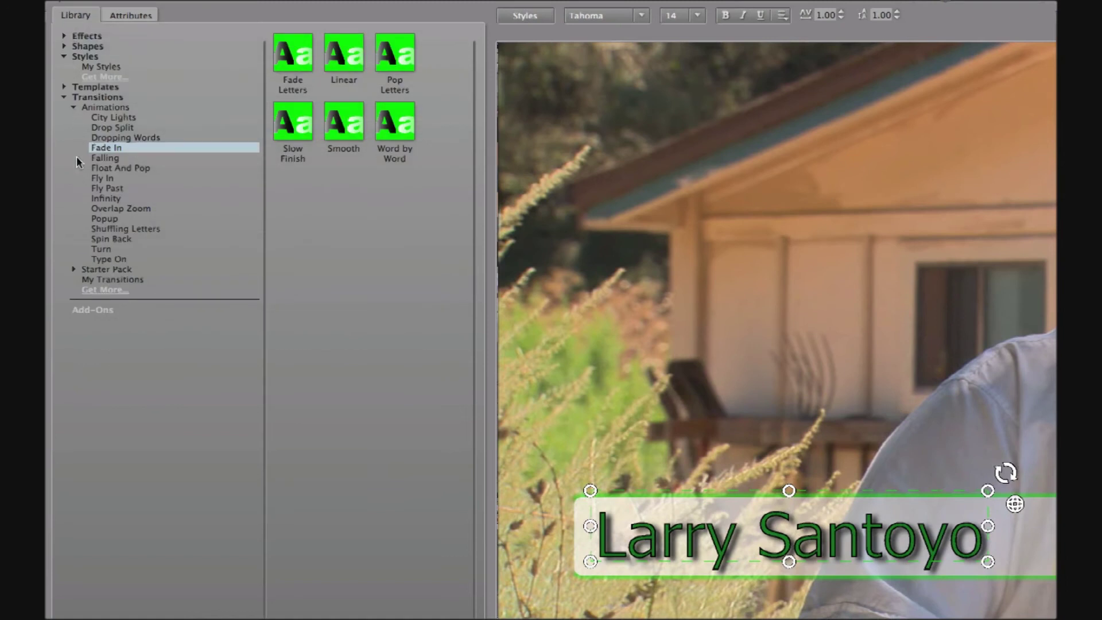
{"action": "left_click", "coordinate": [100, 178]}
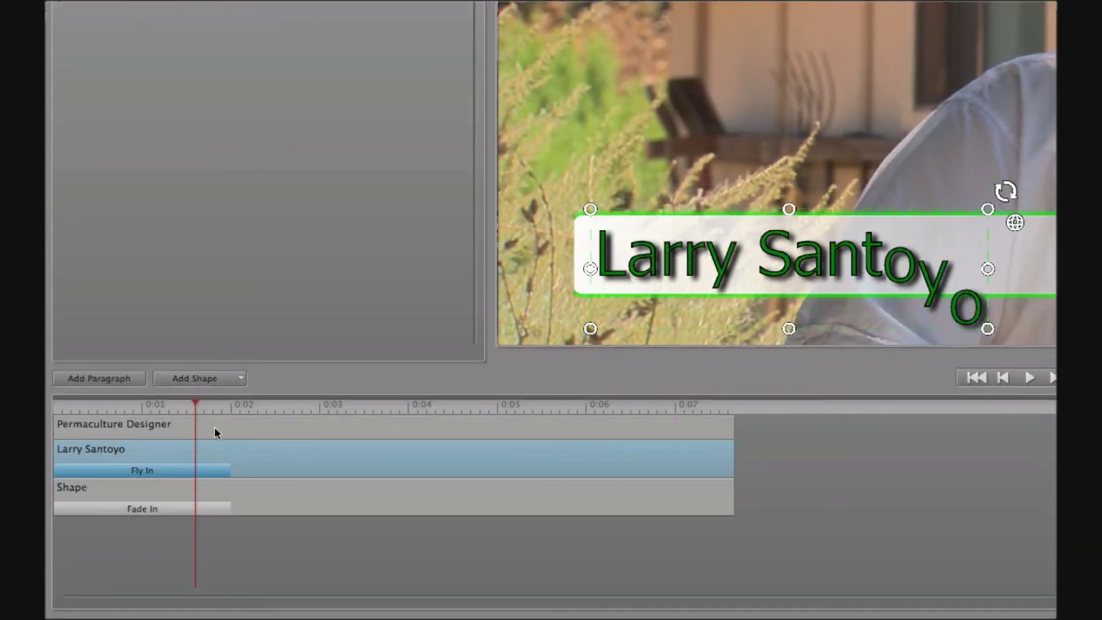
{"action": "left_click", "coordinate": [215, 426]}
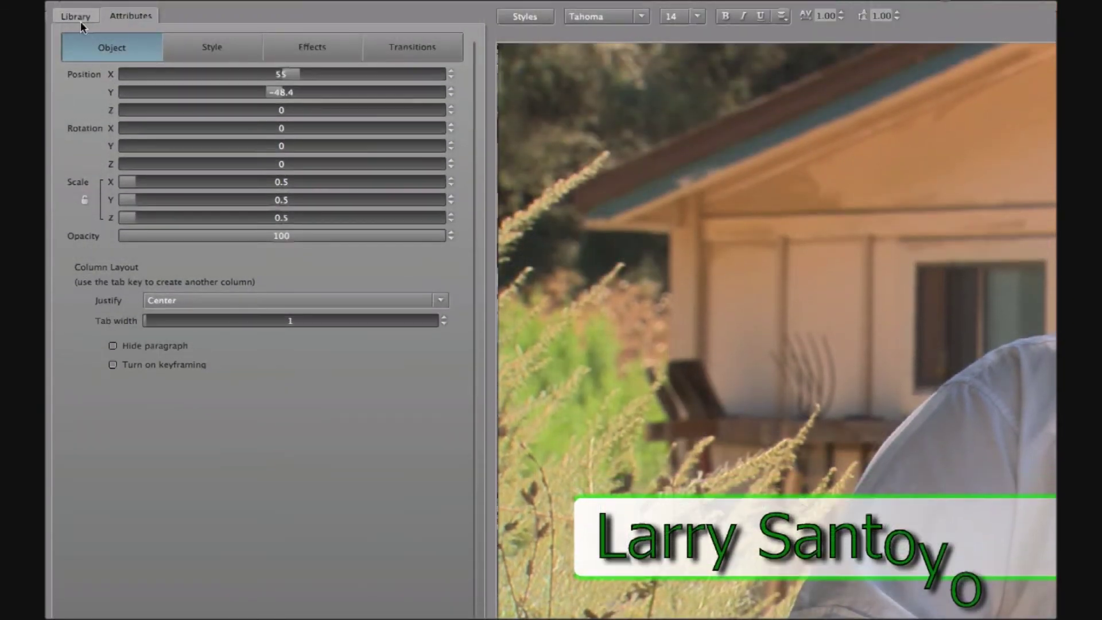
{"action": "left_click", "coordinate": [77, 18]}
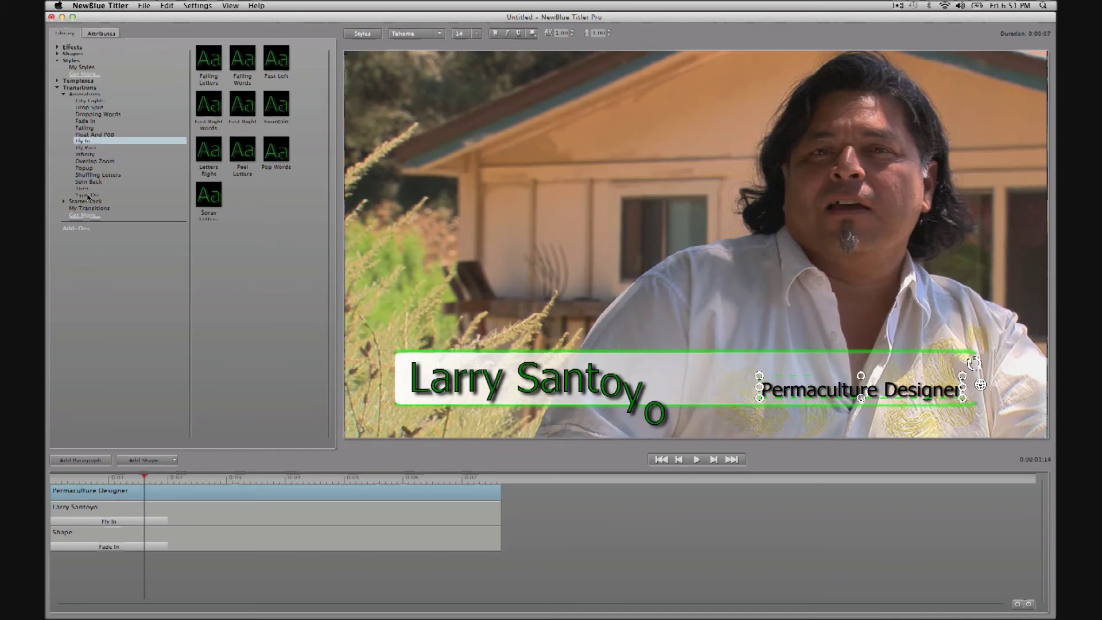
Apply the Type On preset to Permaculture Designer and play it from the start
{"action": "left_click", "coordinate": [86, 196]}
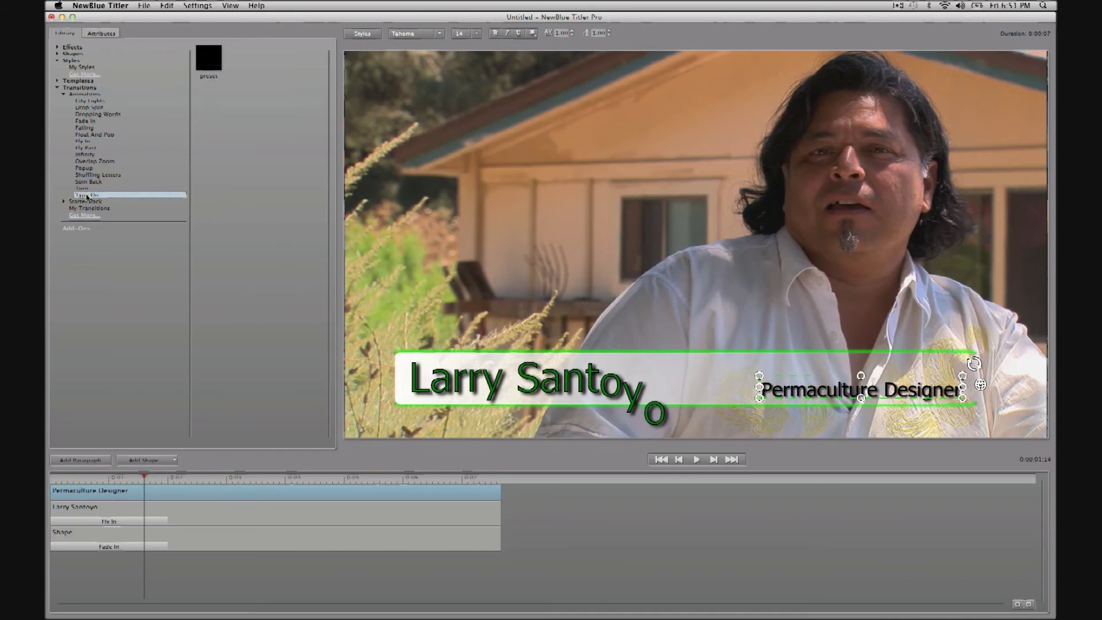
{"action": "left_click", "coordinate": [204, 62]}
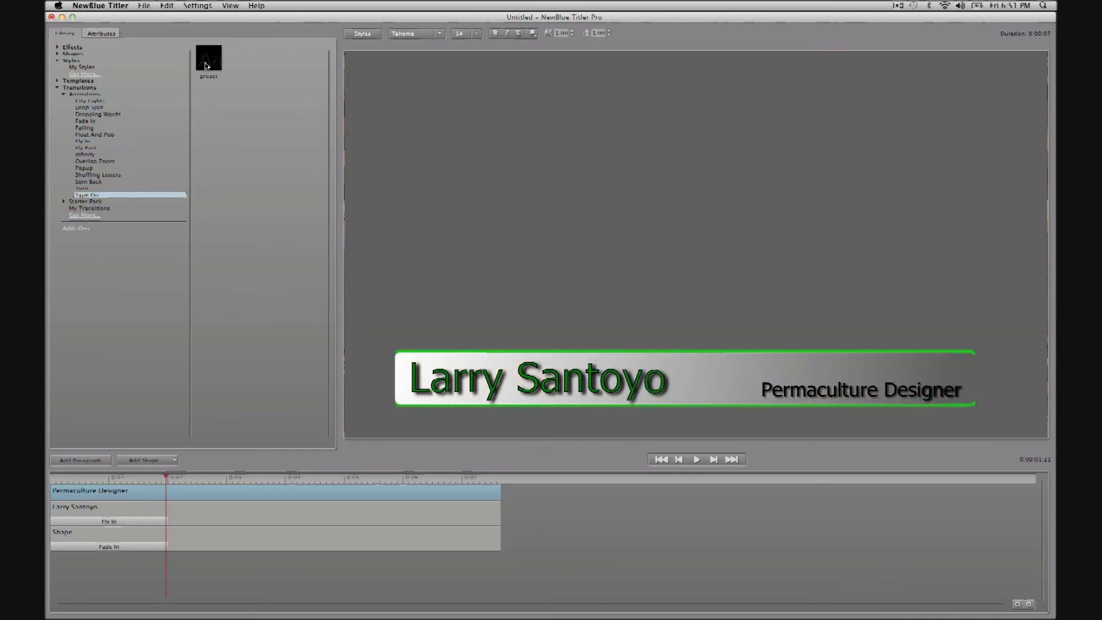
{"action": "double_click", "coordinate": [206, 65]}
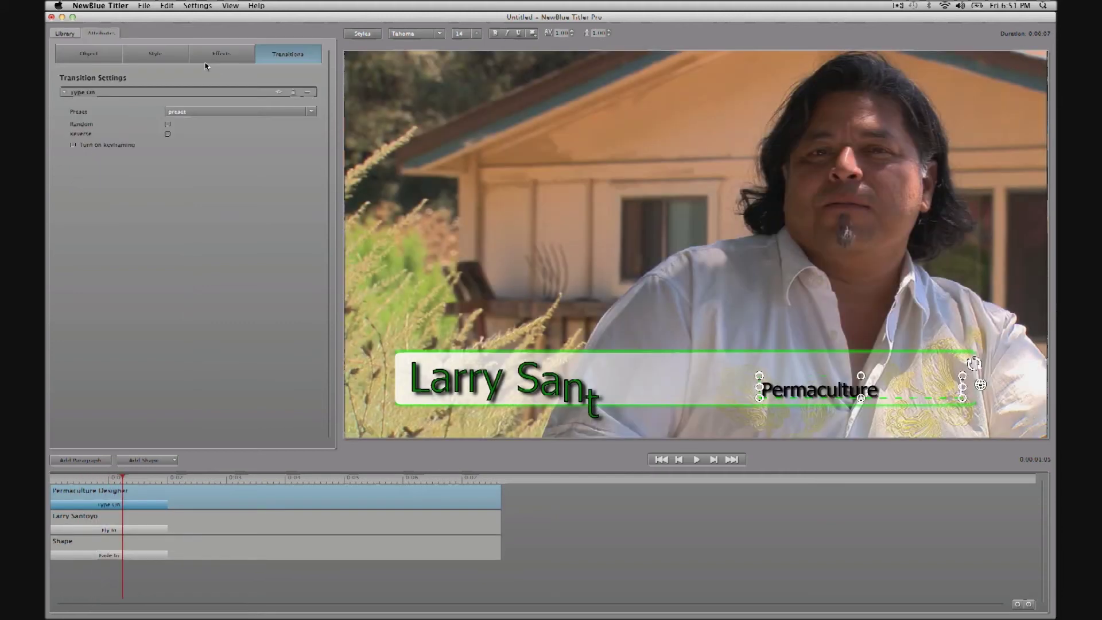
{"action": "left_click_drag", "start_coordinate": [122, 479], "coordinate": [66, 480]}
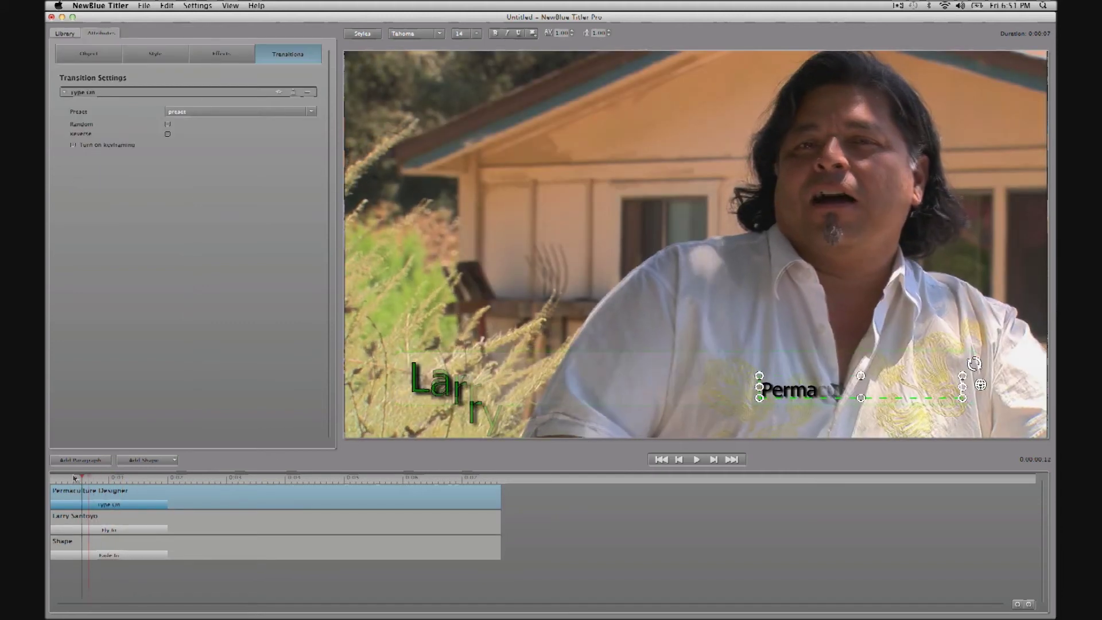
{"action": "left_click", "coordinate": [696, 459]}
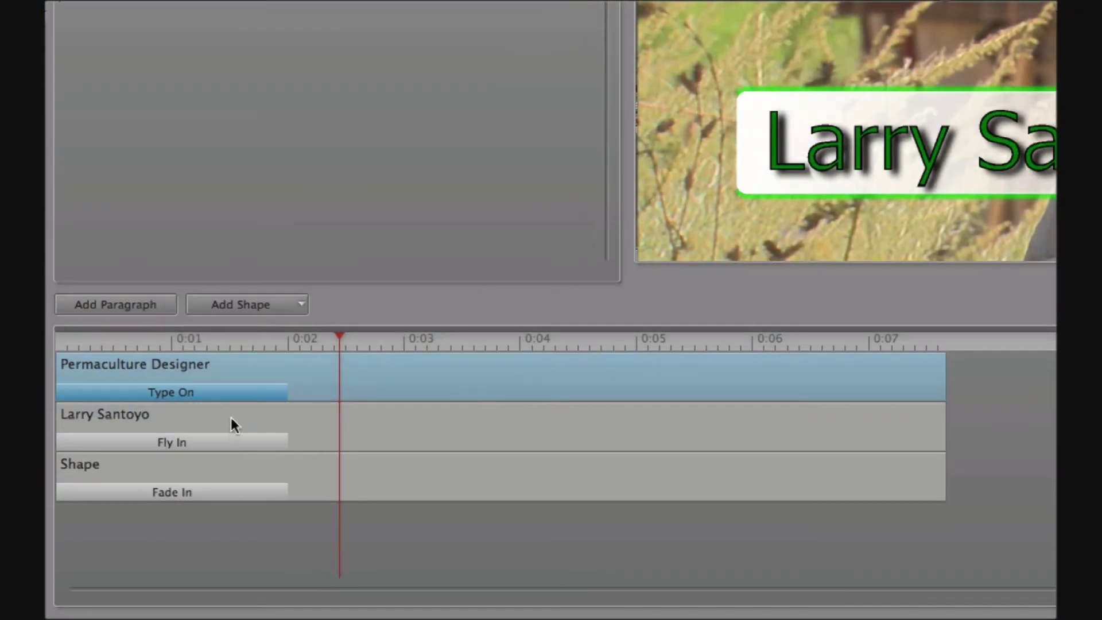
{"action": "left_click", "coordinate": [231, 418]}
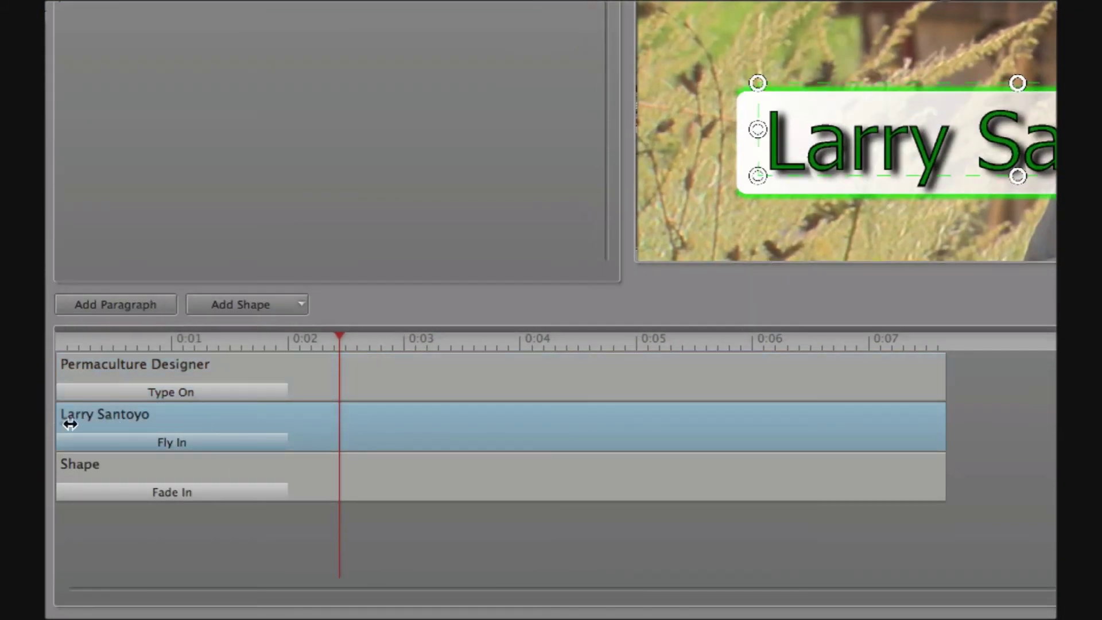
Delay Larry Santoyo's start to about 1.9 s and Permaculture Designer's start slightly later
{"action": "left_click_drag", "start_coordinate": [56, 419], "coordinate": [234, 442]}
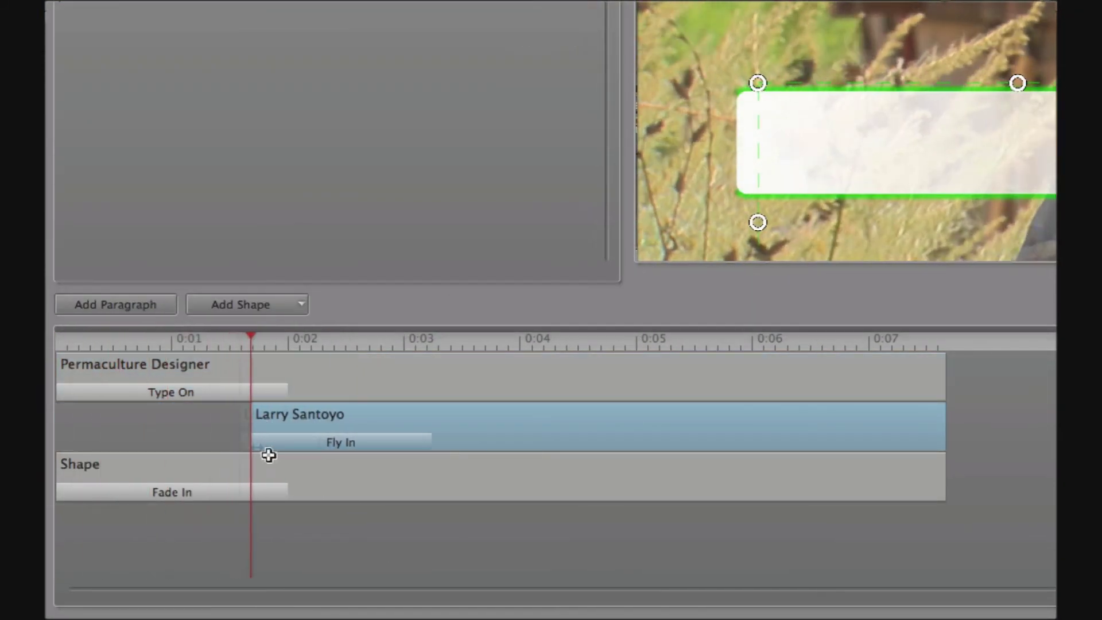
{"action": "left_click_drag", "start_coordinate": [235, 442], "coordinate": [276, 460]}
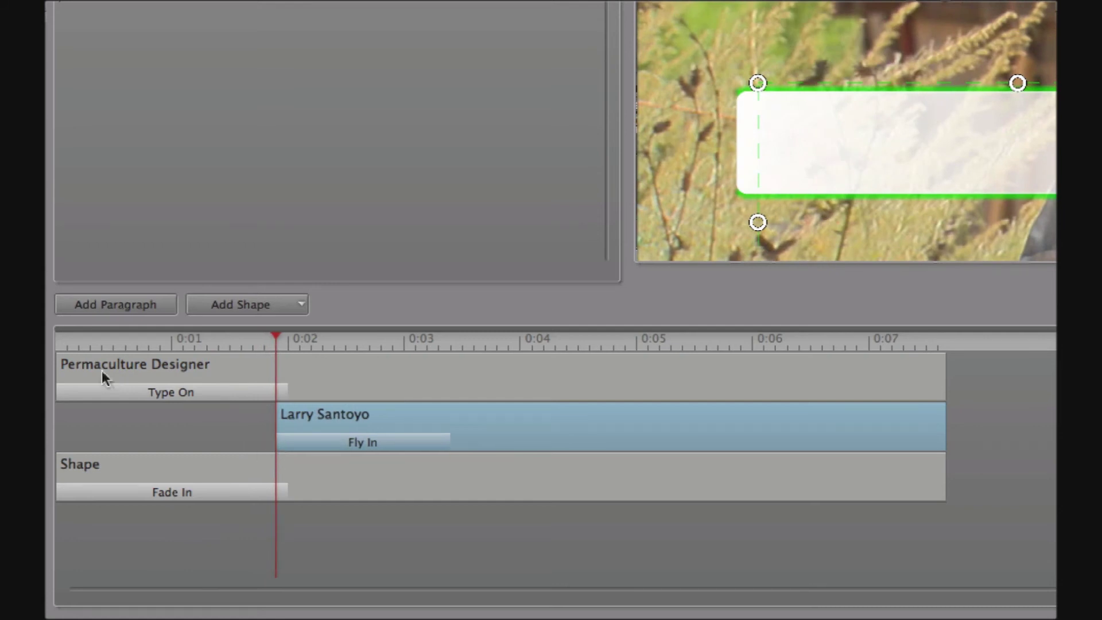
{"action": "left_click", "coordinate": [66, 370]}
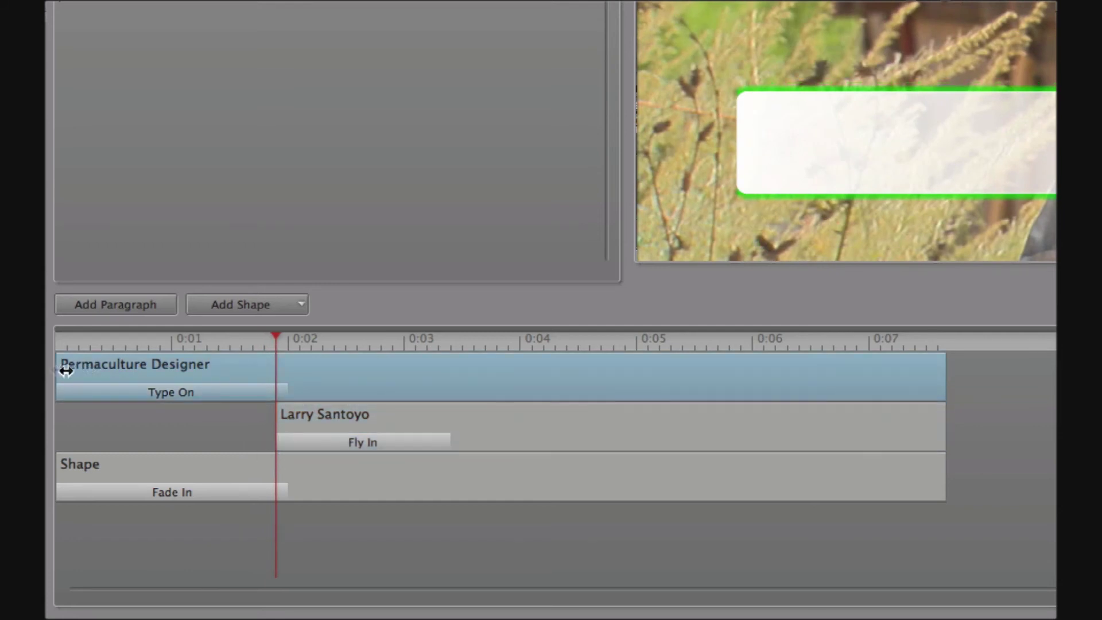
{"action": "mouse_move", "coordinate": [67, 370]}
{"action": "left_mouse_down"}
{"action": "mouse_move", "coordinate": [247, 375]}
{"action": "mouse_move", "coordinate": [435, 396]}
{"action": "mouse_move", "coordinate": [456, 410]}
{"action": "left_mouse_up"}
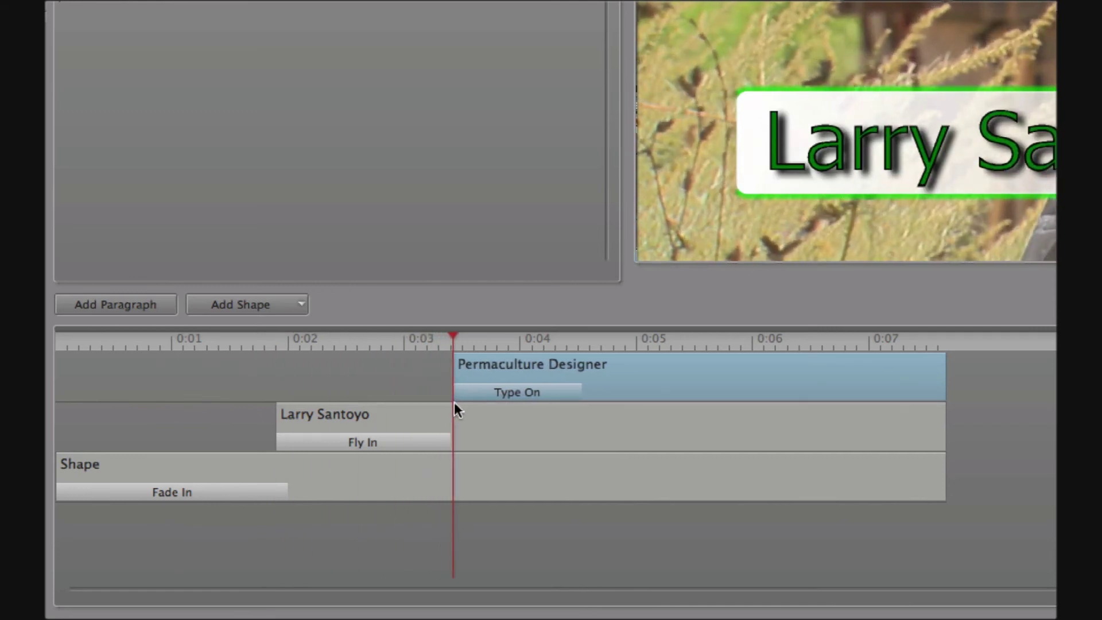
{"action": "left_click", "coordinate": [824, 340]}
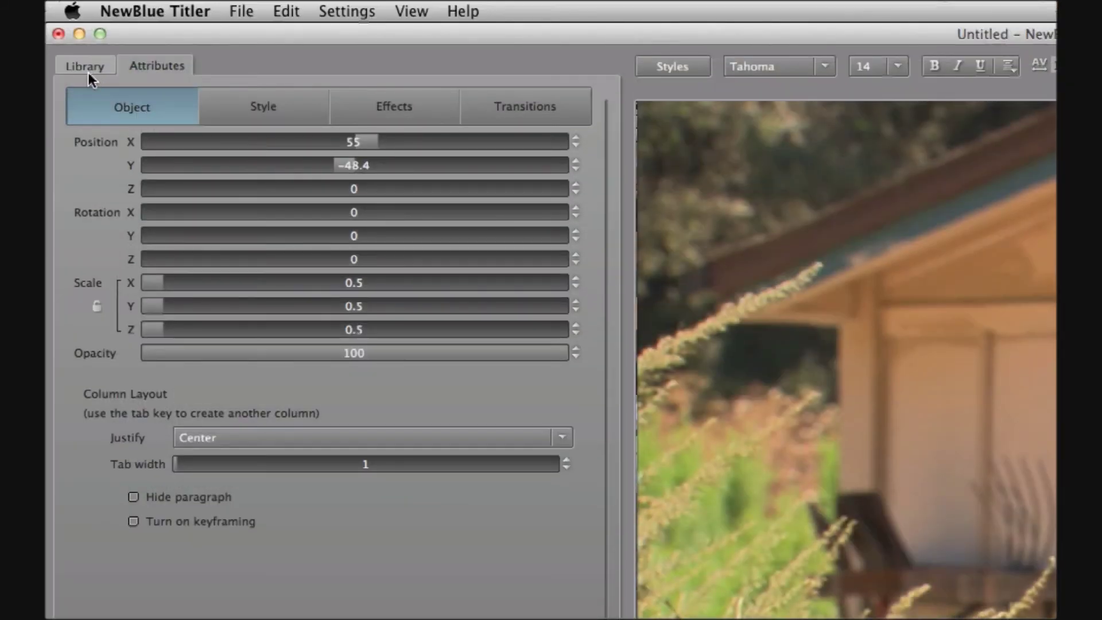
Move Permaculture Designer's fade to the end of its layer and shorten it
{"action": "left_click", "coordinate": [88, 72]}
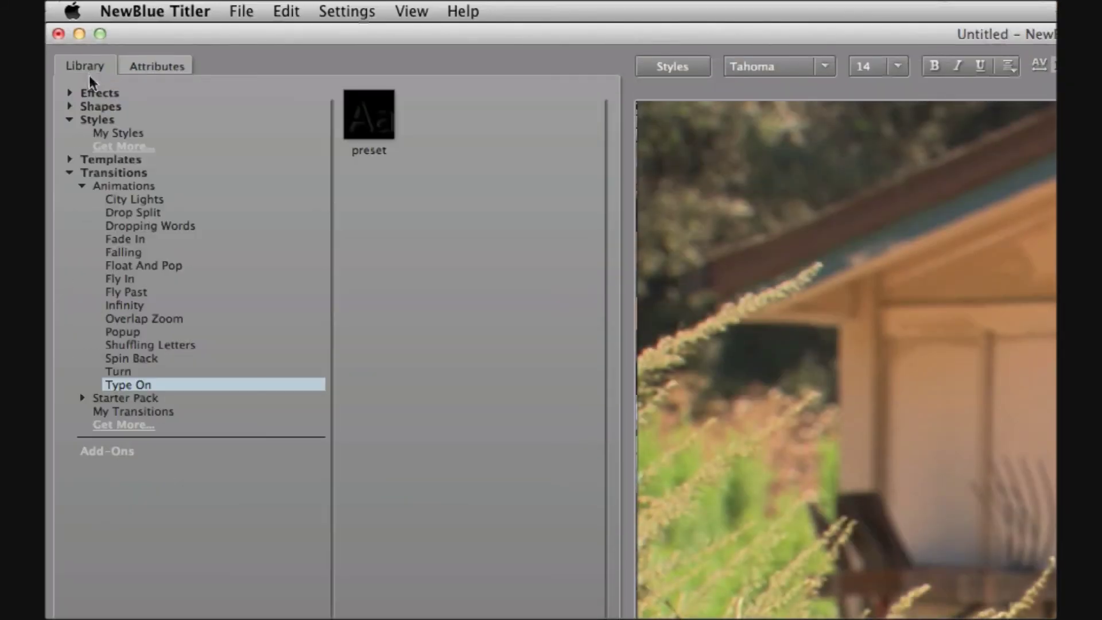
{"action": "left_click", "coordinate": [128, 240]}
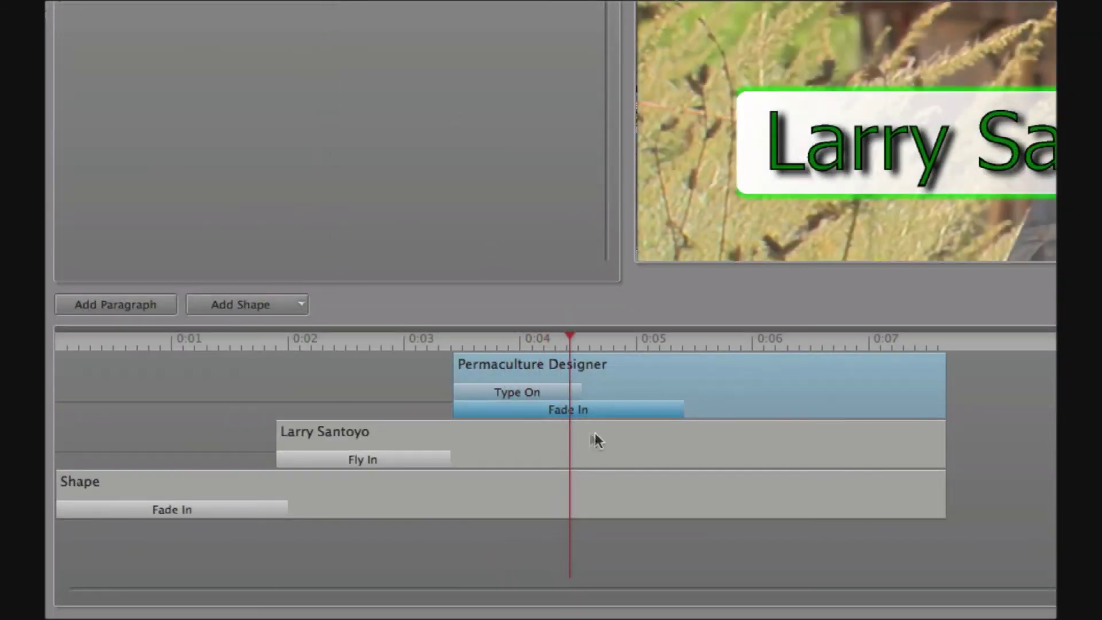
{"action": "left_click_drag", "start_coordinate": [607, 409], "coordinate": [833, 414]}
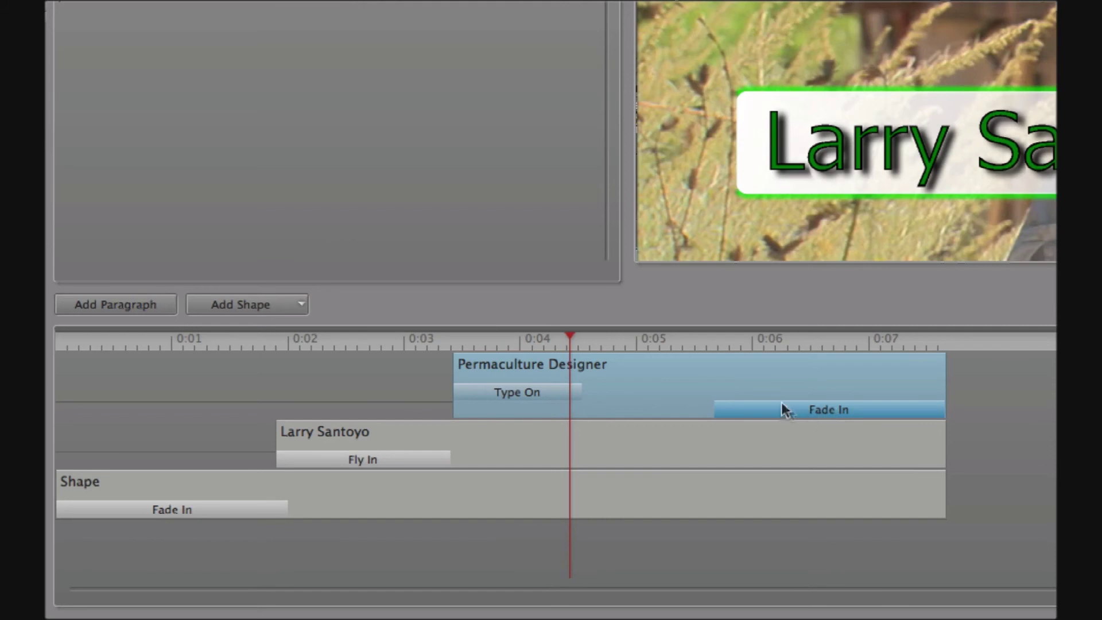
{"action": "left_click_drag", "start_coordinate": [714, 412], "coordinate": [748, 410]}
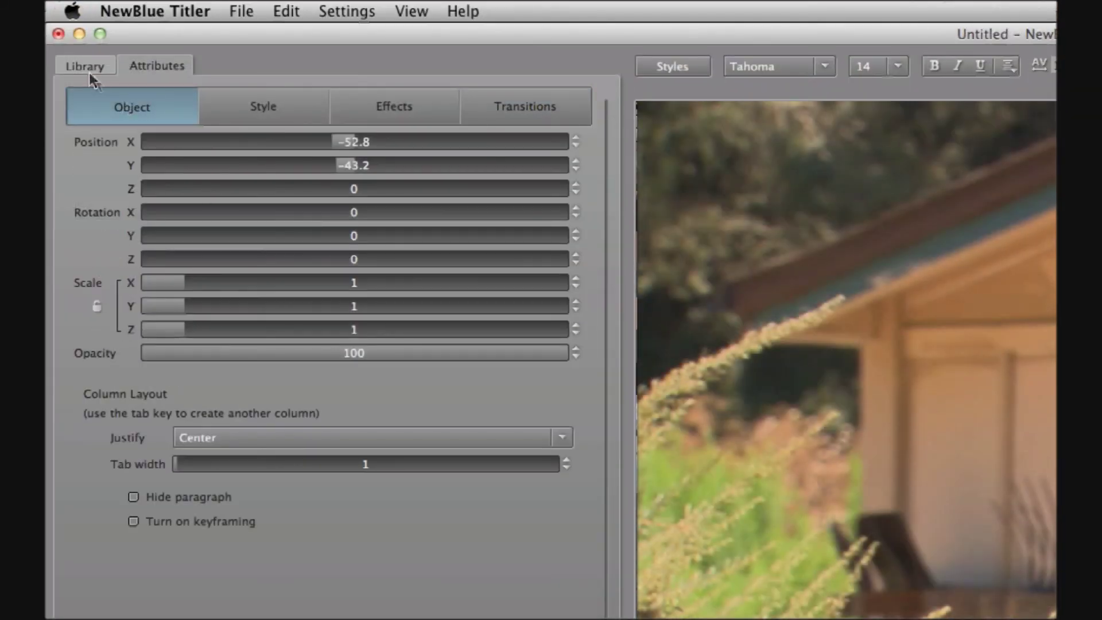
{"action": "left_click", "coordinate": [78, 62]}
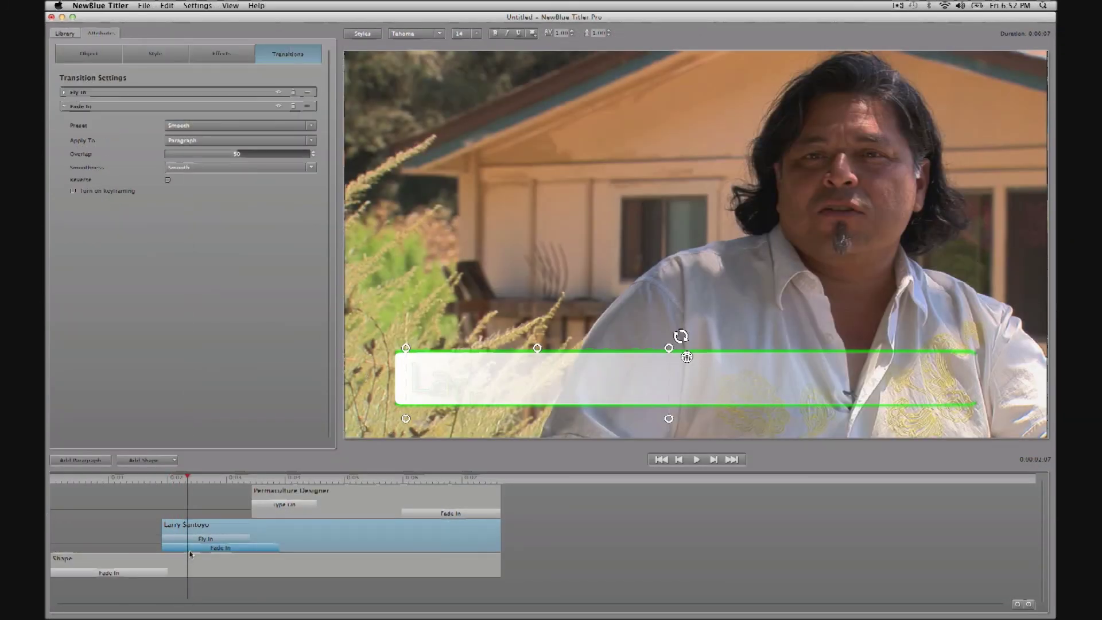
{"action": "mouse_move", "coordinate": [217, 550]}
{"action": "left_mouse_down"}
{"action": "mouse_move", "coordinate": [412, 562]}
{"action": "mouse_move", "coordinate": [406, 551]}
{"action": "left_mouse_up"}
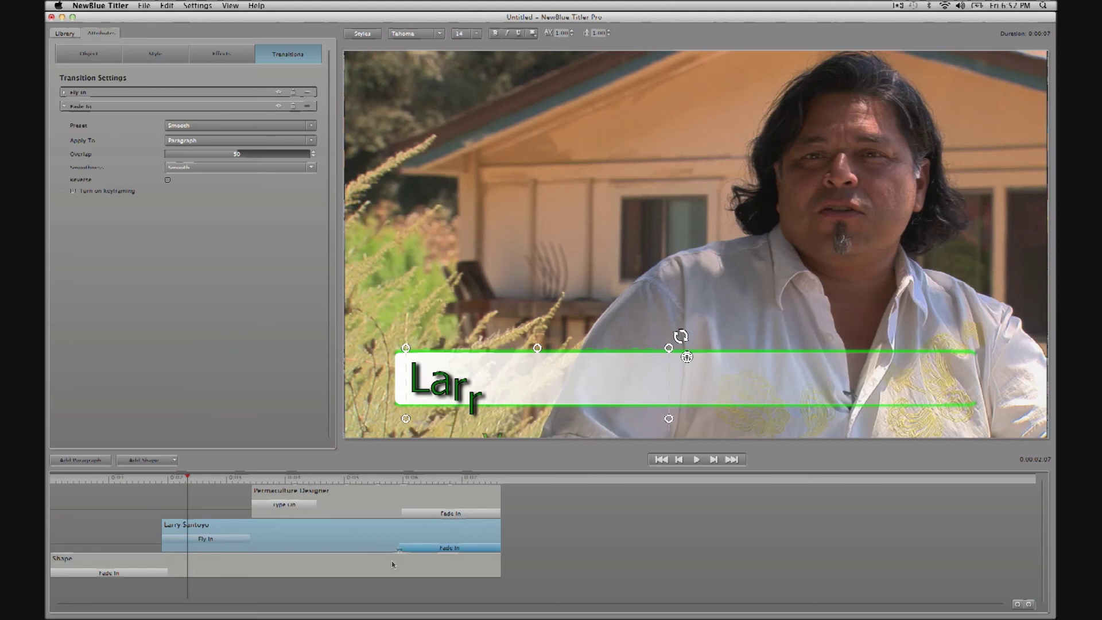
{"action": "left_click", "coordinate": [376, 568]}
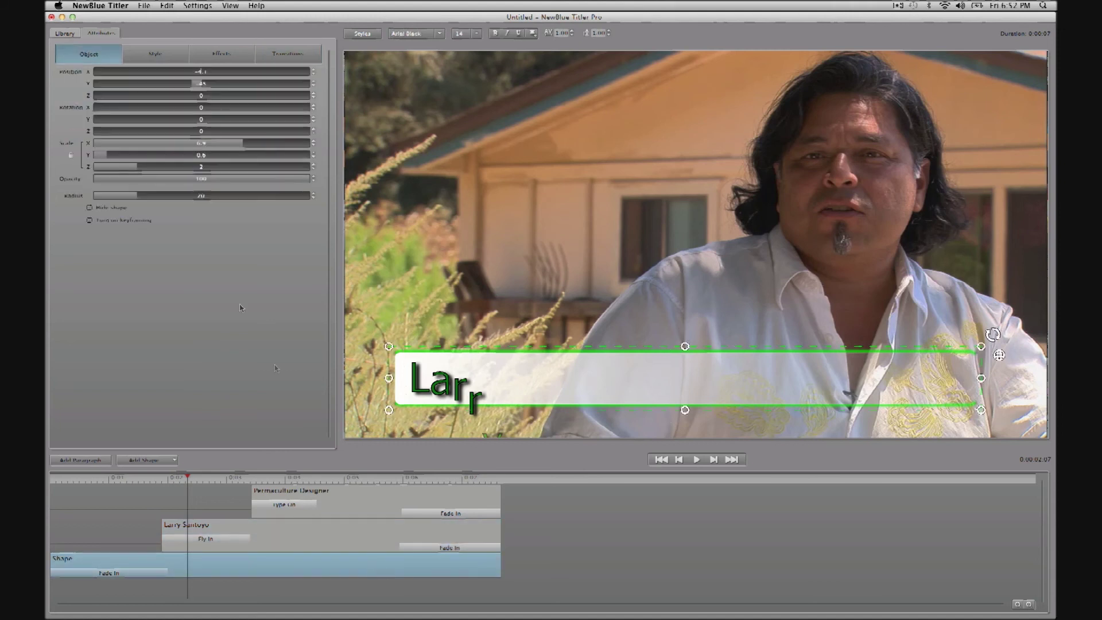
Add a Fade In at the end of the Shape layer, then close the title
{"action": "left_click", "coordinate": [71, 35]}
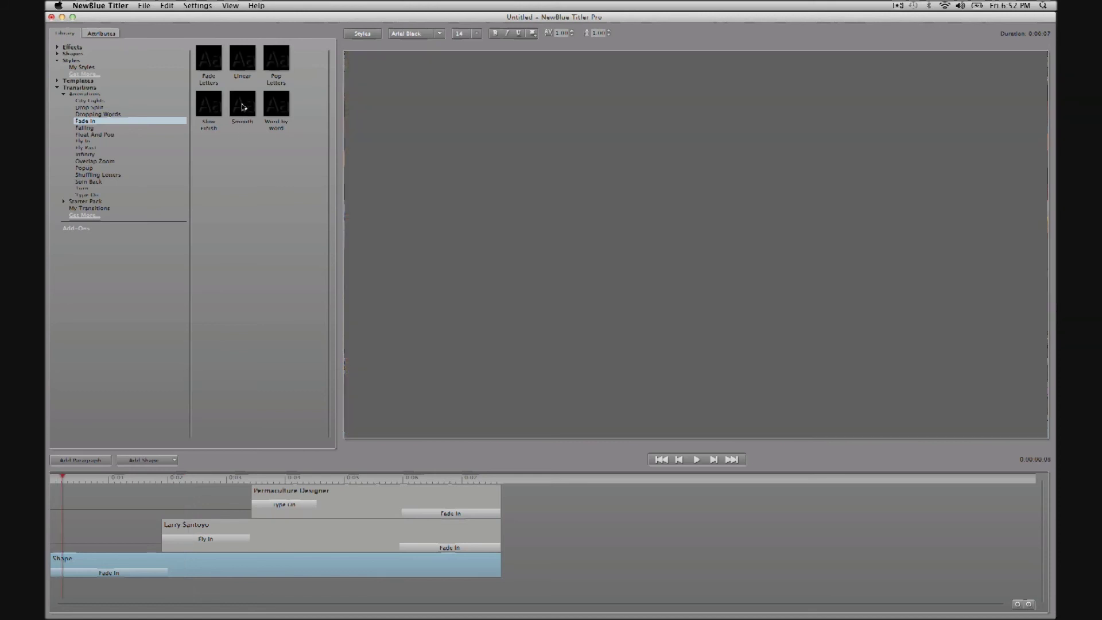
{"action": "left_click_drag", "start_coordinate": [243, 115], "coordinate": [211, 558]}
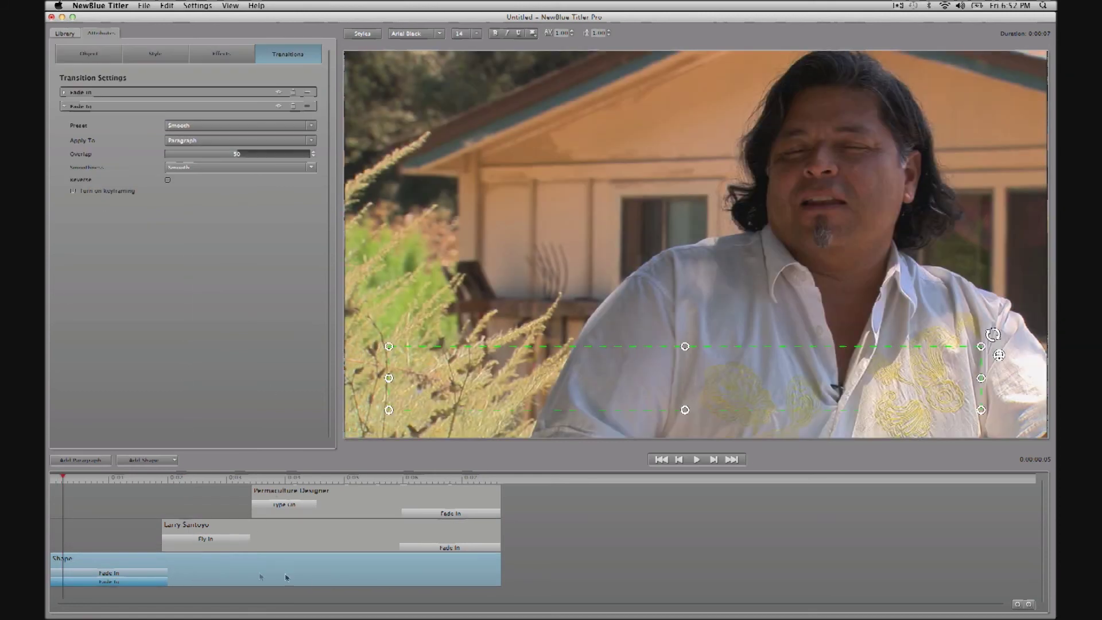
{"action": "left_click_drag", "start_coordinate": [286, 577], "coordinate": [392, 592]}
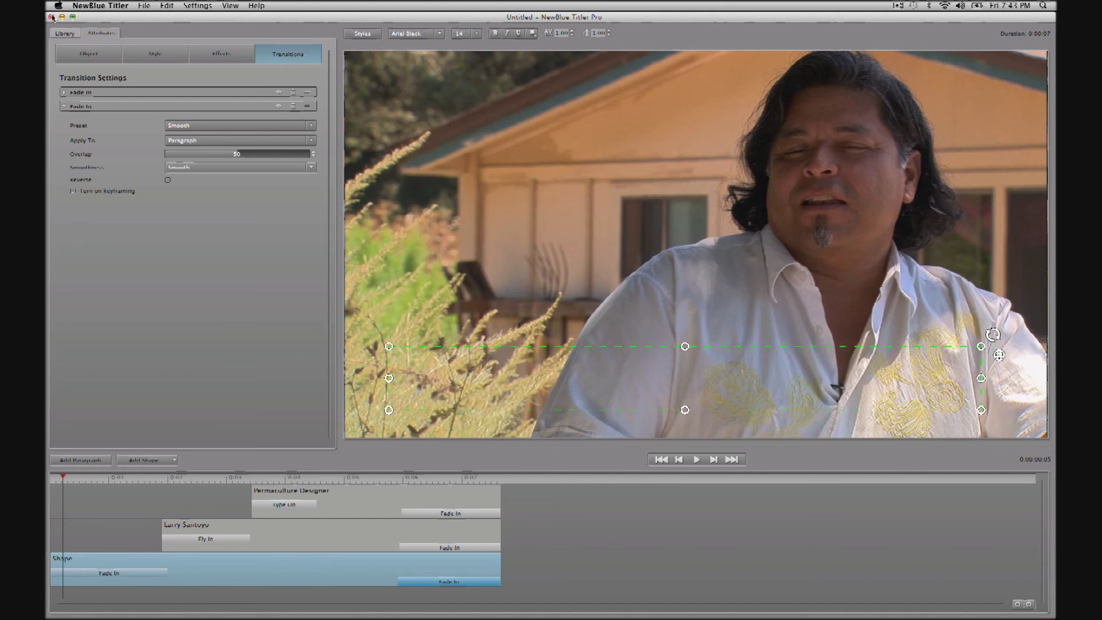
{"action": "left_click", "coordinate": [51, 17]}
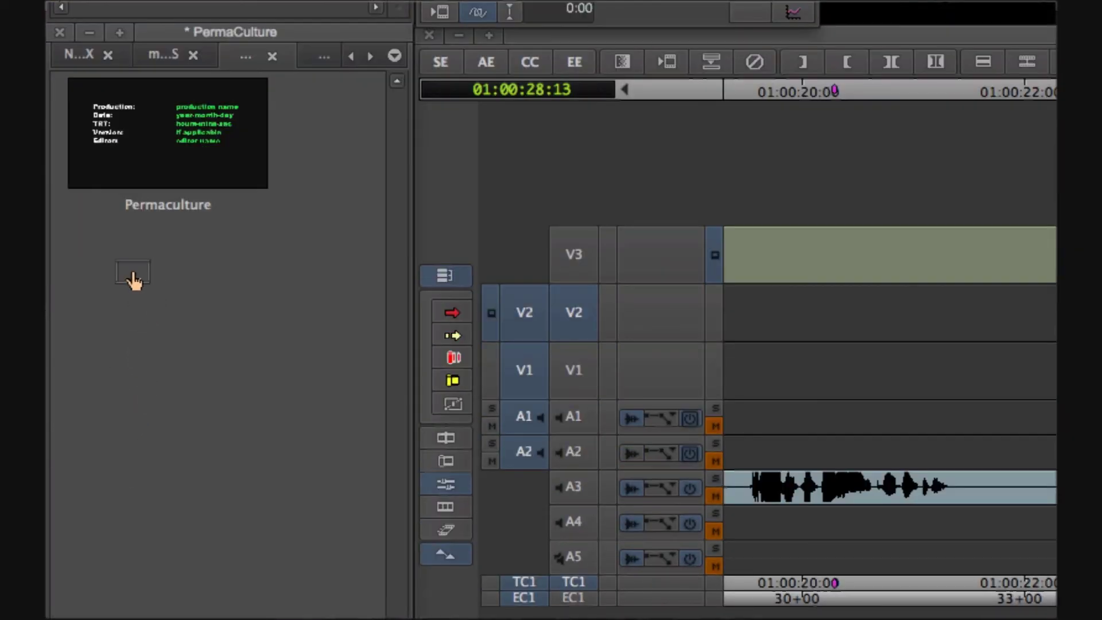
Drag the Titler Pro title into the PermaCulture bin and close the Effect Editor
{"action": "left_click_drag", "start_coordinate": [142, 321], "coordinate": [132, 277]}
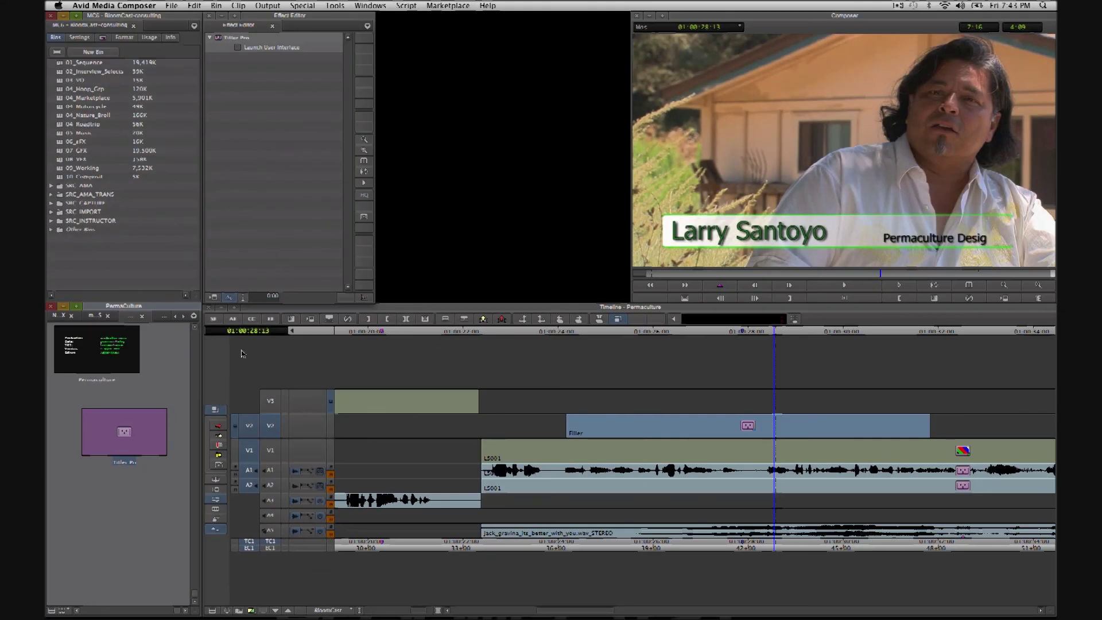
{"action": "left_click", "coordinate": [215, 320]}
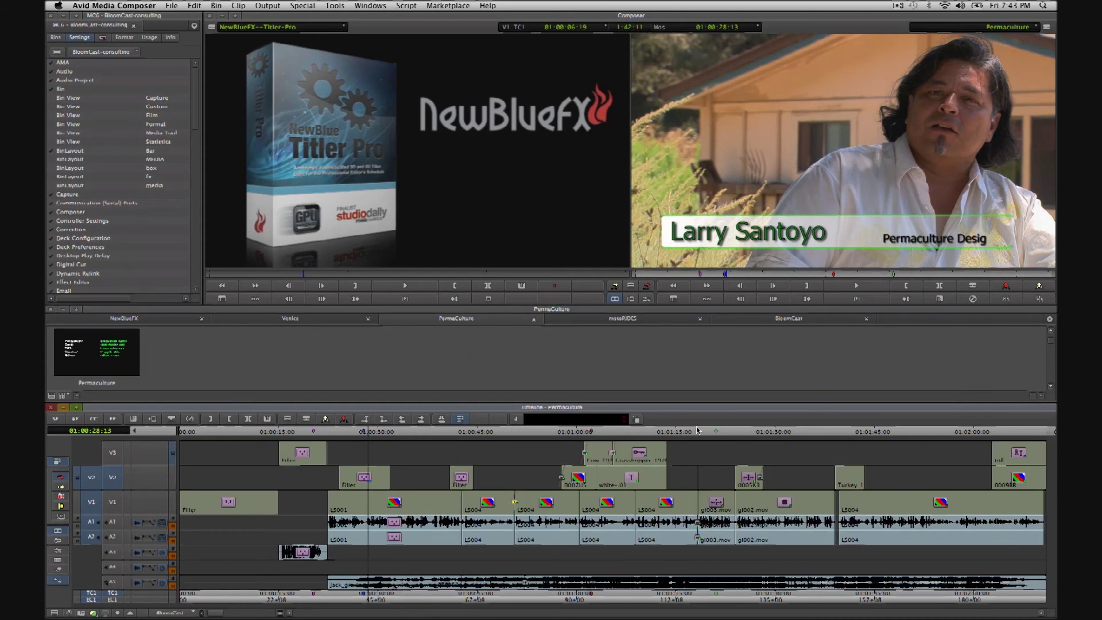
{"action": "left_click", "coordinate": [720, 430]}
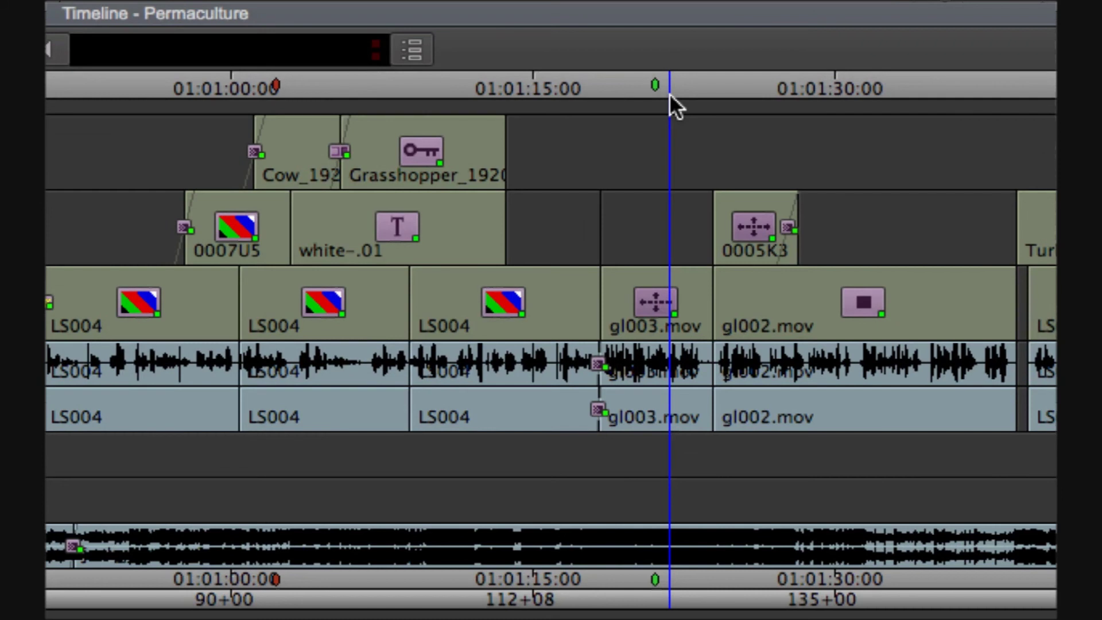
Mark the V2 filler gap over the second interviewee's shot
{"action": "key", "text": "t"}
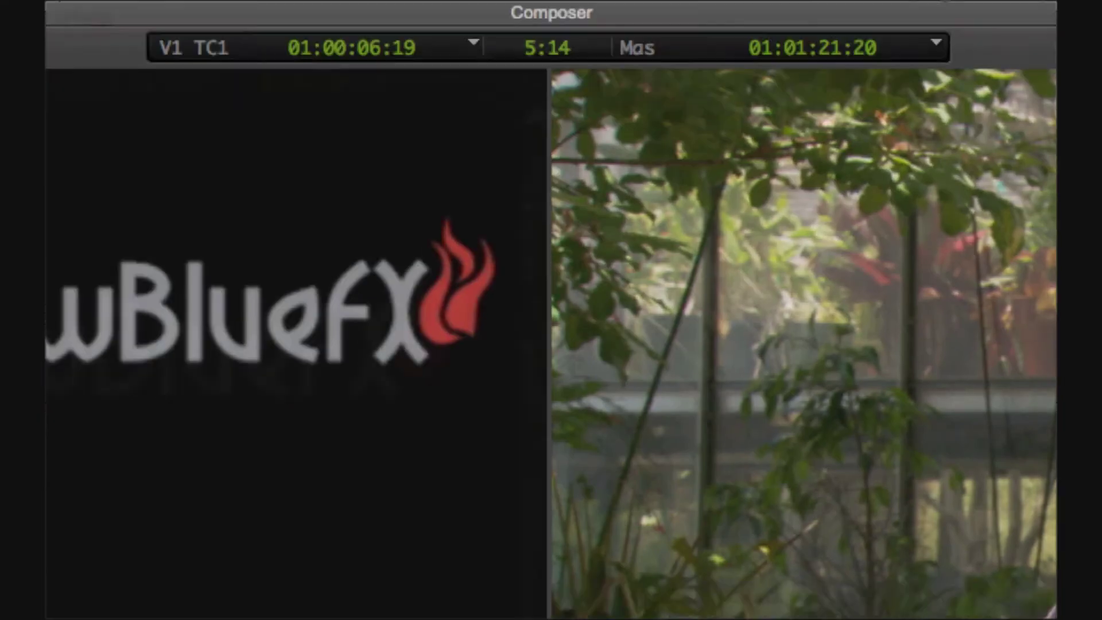
{"action": "key", "text": "t"}
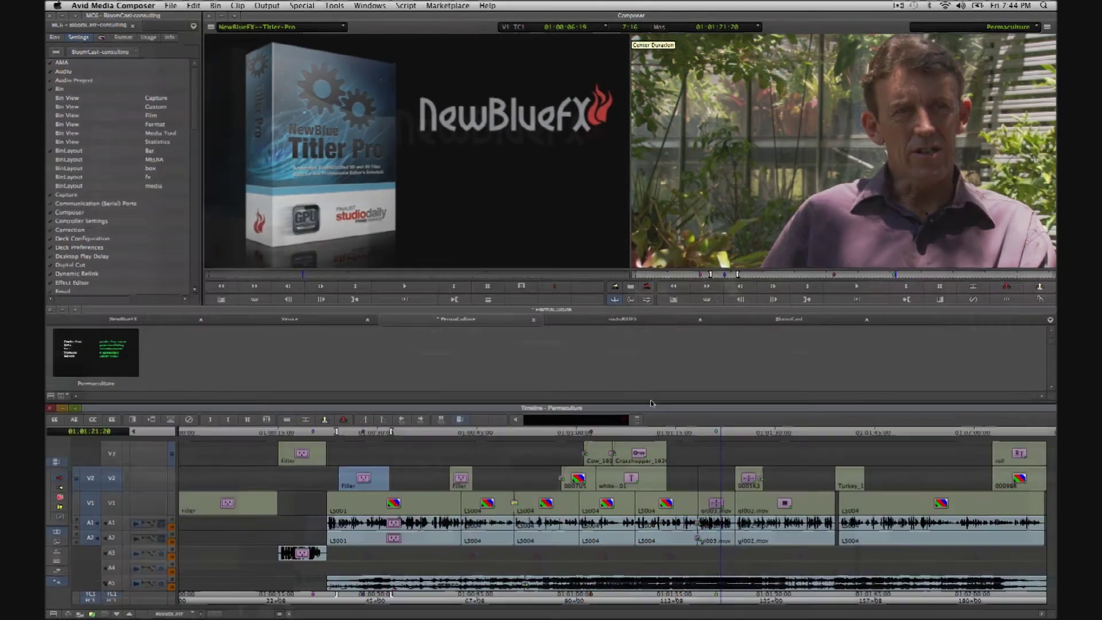
{"action": "key", "text": "b"}
{"action": "key", "text": "t"}
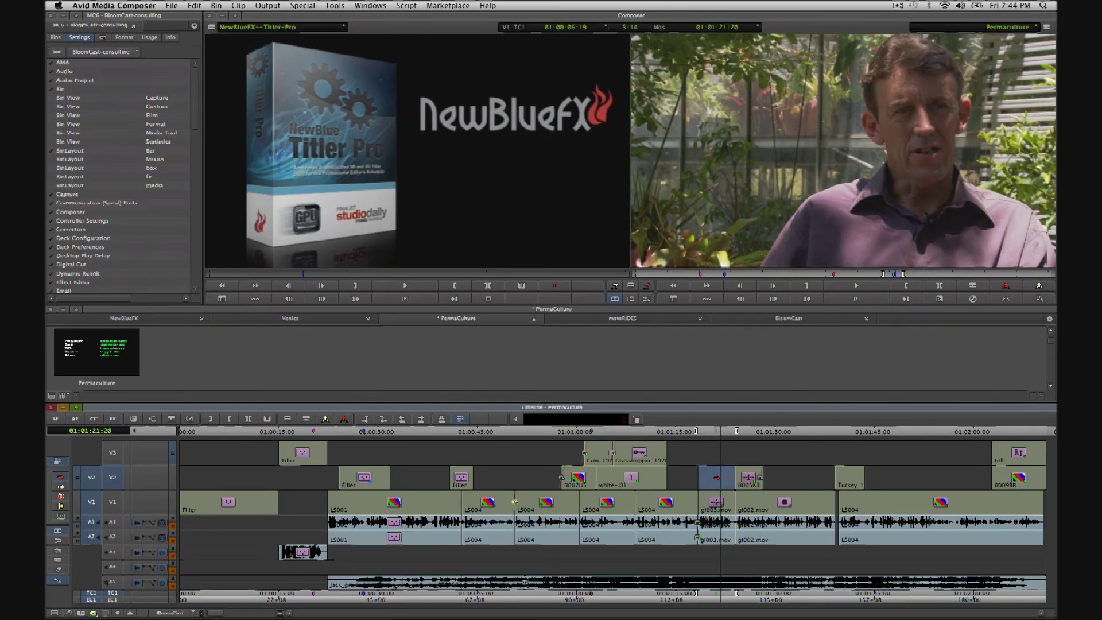
{"action": "key", "text": "h"}
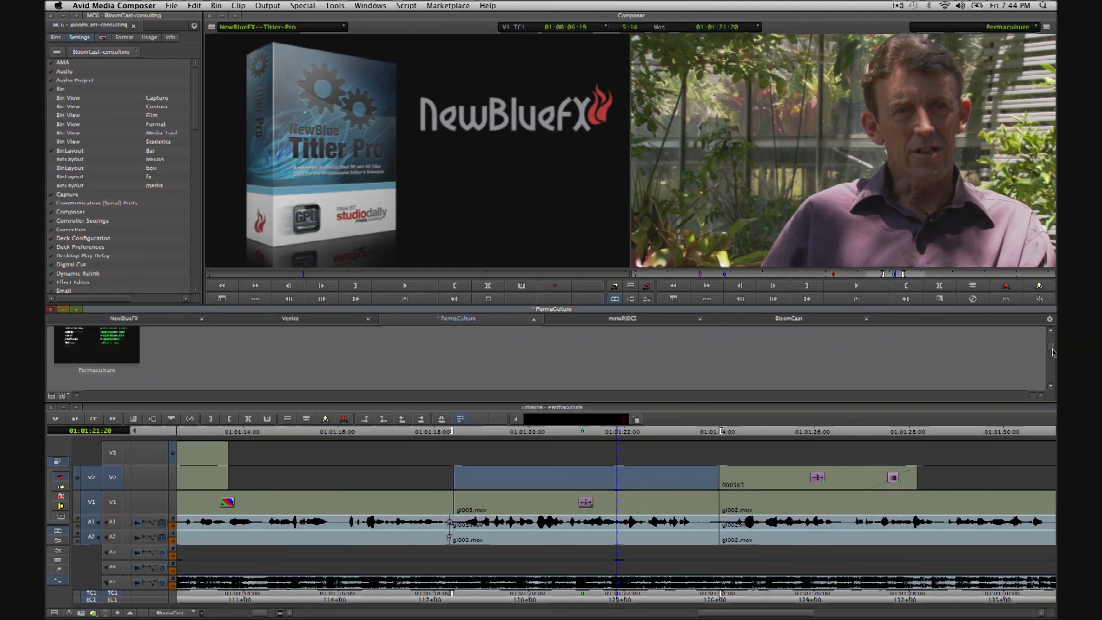
Drop the saved Titler Pro clip onto V2 and reopen it in Titler Pro
{"action": "left_click_drag", "start_coordinate": [1053, 343], "coordinate": [1048, 389]}
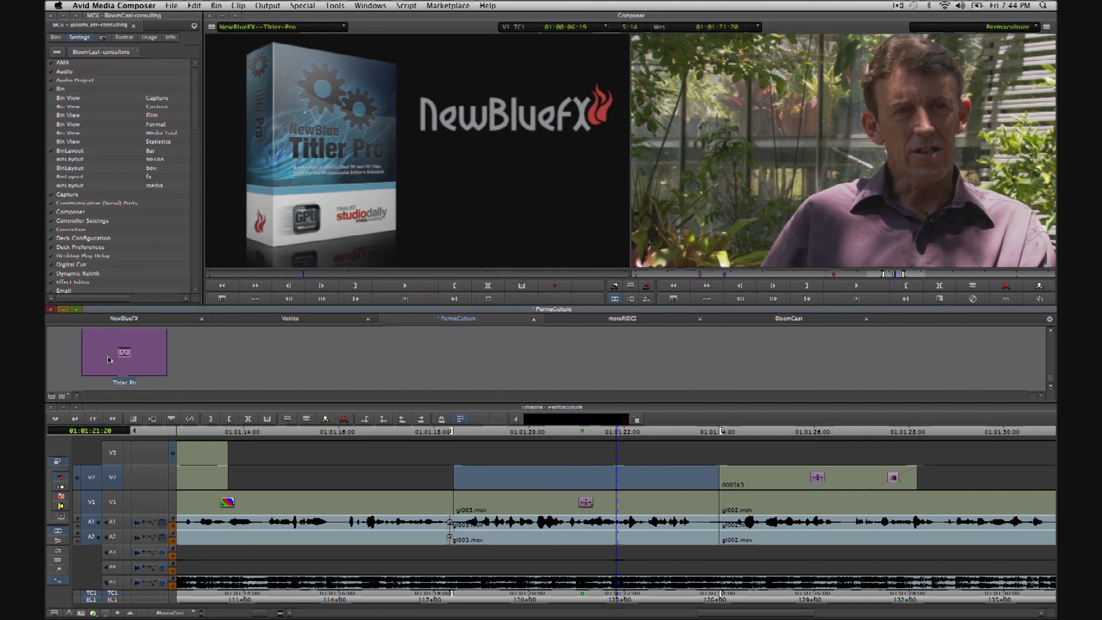
{"action": "left_click_drag", "start_coordinate": [109, 361], "coordinate": [517, 489]}
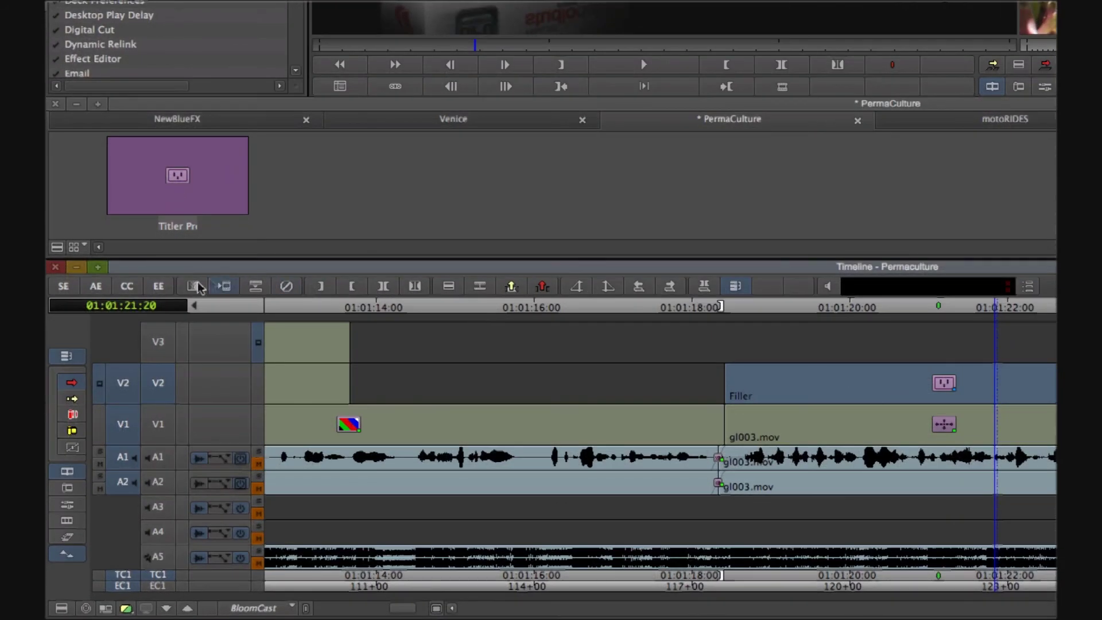
{"action": "left_click", "coordinate": [197, 286]}
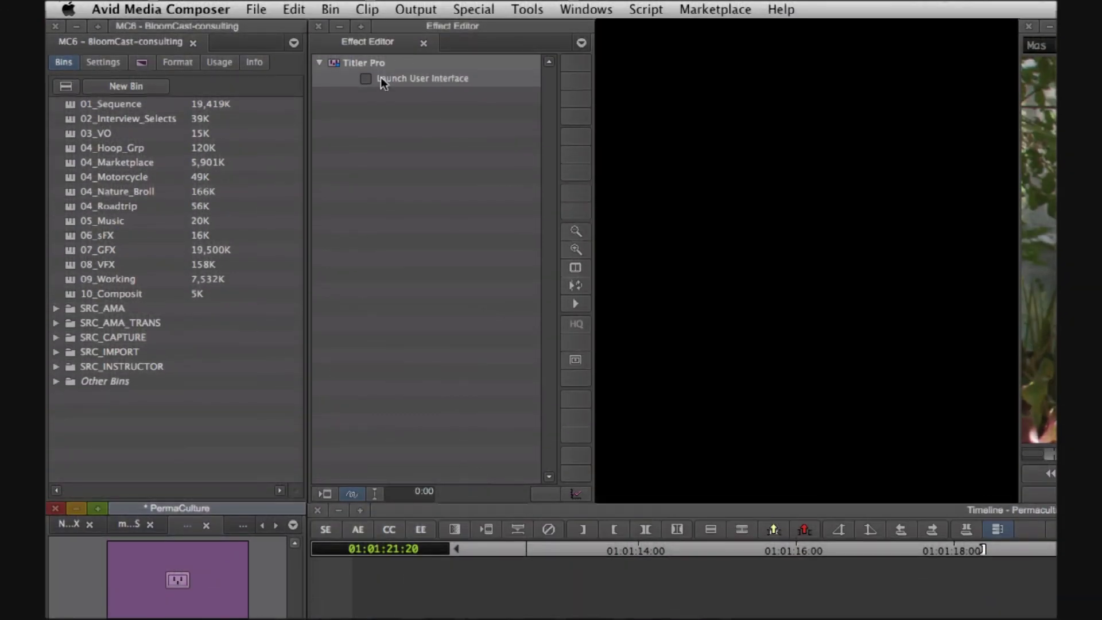
{"action": "left_click", "coordinate": [380, 78]}
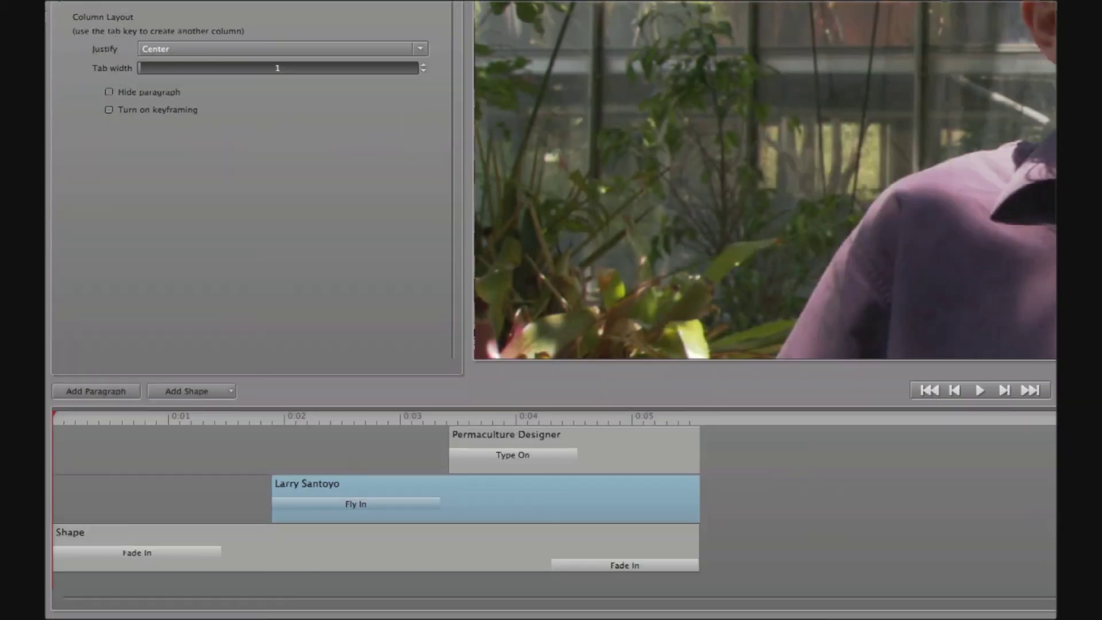
Replace the name 'Larry Santoyo' with 'Geoff Lawton', preview its fly-in, and close Titler
{"action": "left_click_drag", "start_coordinate": [411, 418], "coordinate": [474, 432]}
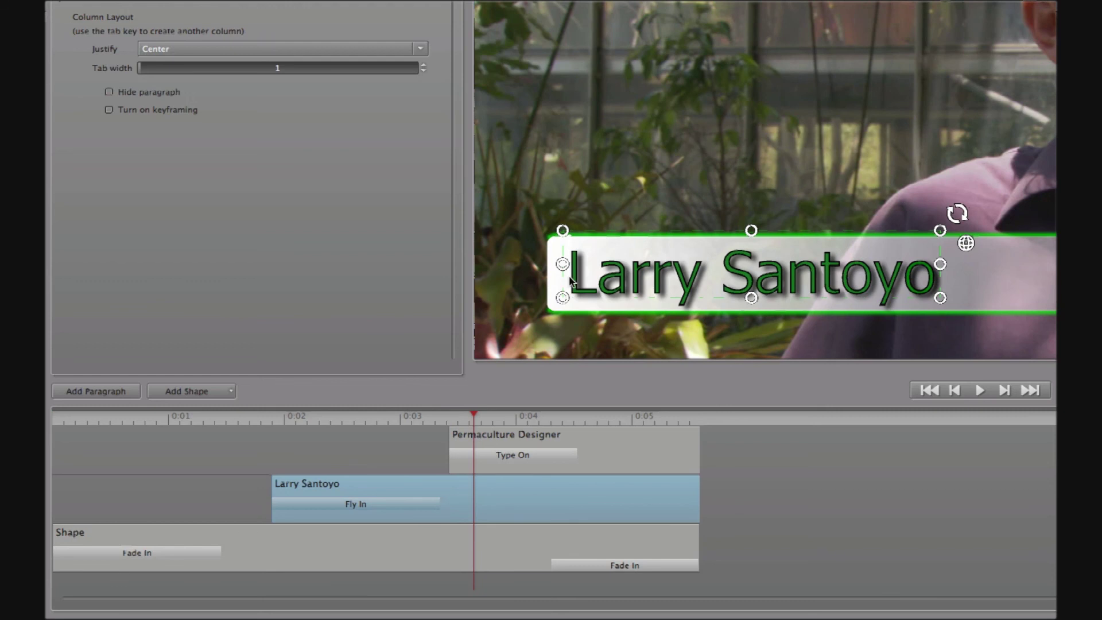
{"action": "left_click_drag", "start_coordinate": [571, 281], "coordinate": [1008, 279]}
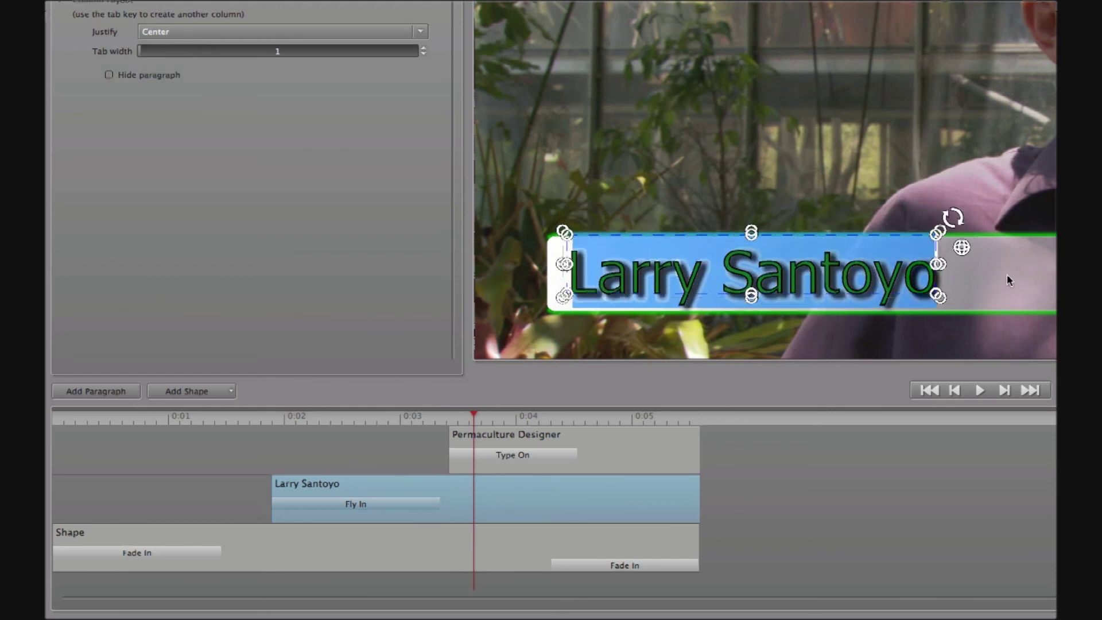
{"action": "type", "text": "Geoff "}
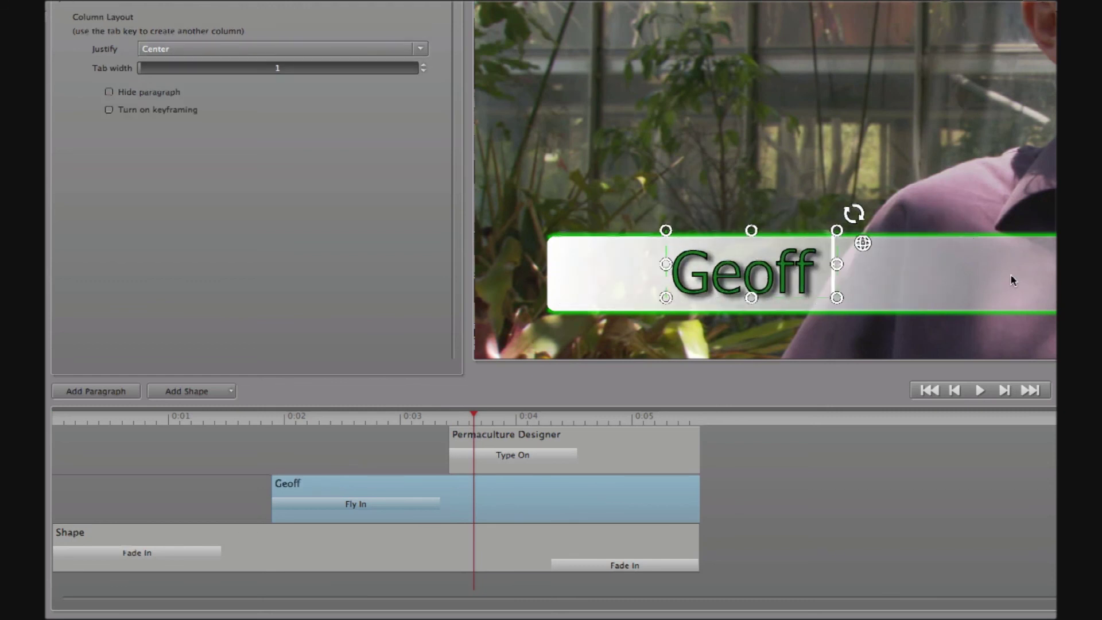
{"action": "type", "text": "Lawton"}
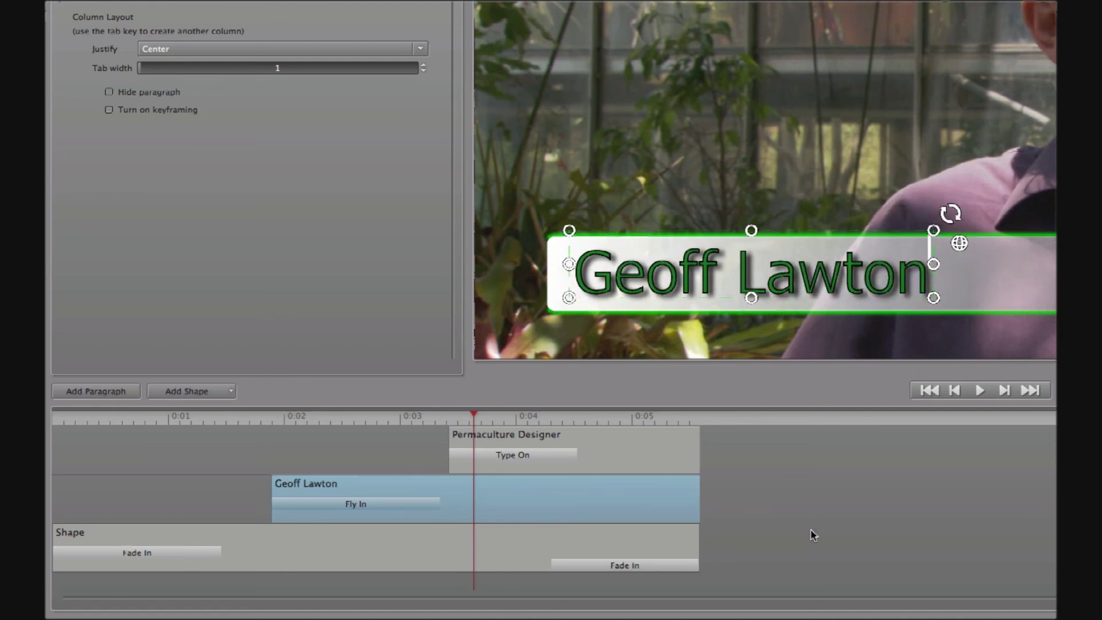
{"action": "left_click_drag", "start_coordinate": [258, 414], "coordinate": [241, 414]}
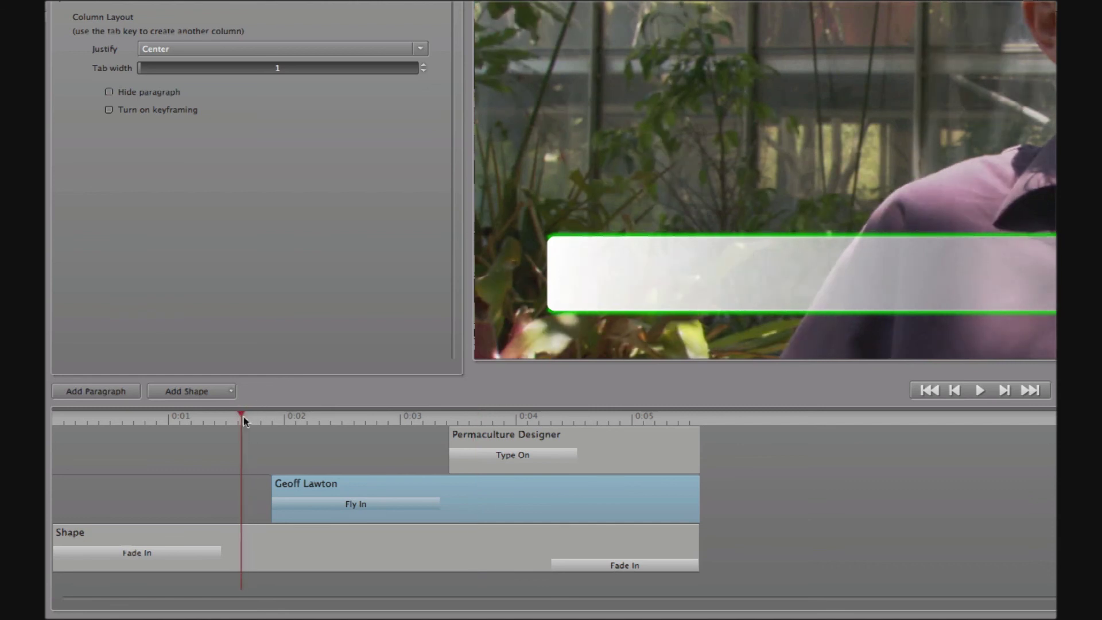
{"action": "key", "text": "space"}
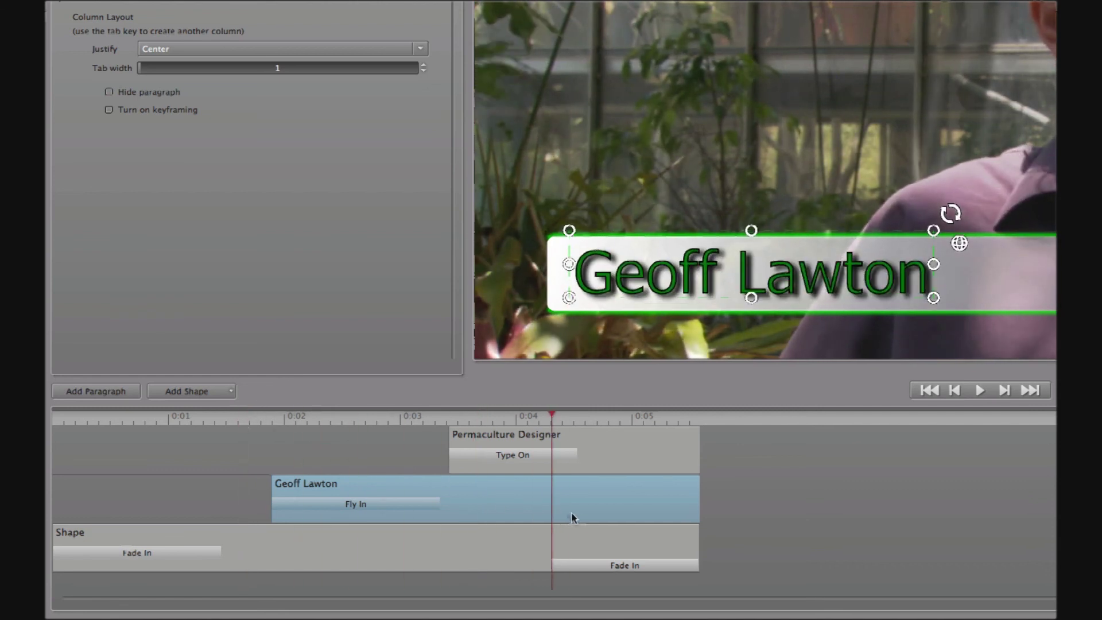
{"action": "left_click", "coordinate": [595, 525]}
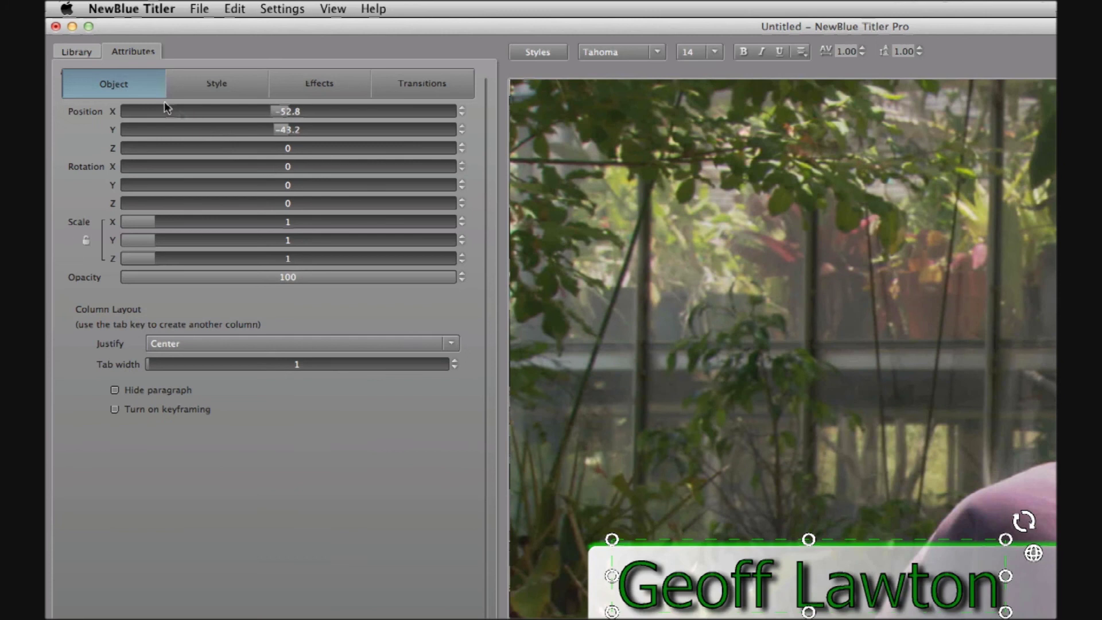
{"action": "left_click", "coordinate": [55, 26]}
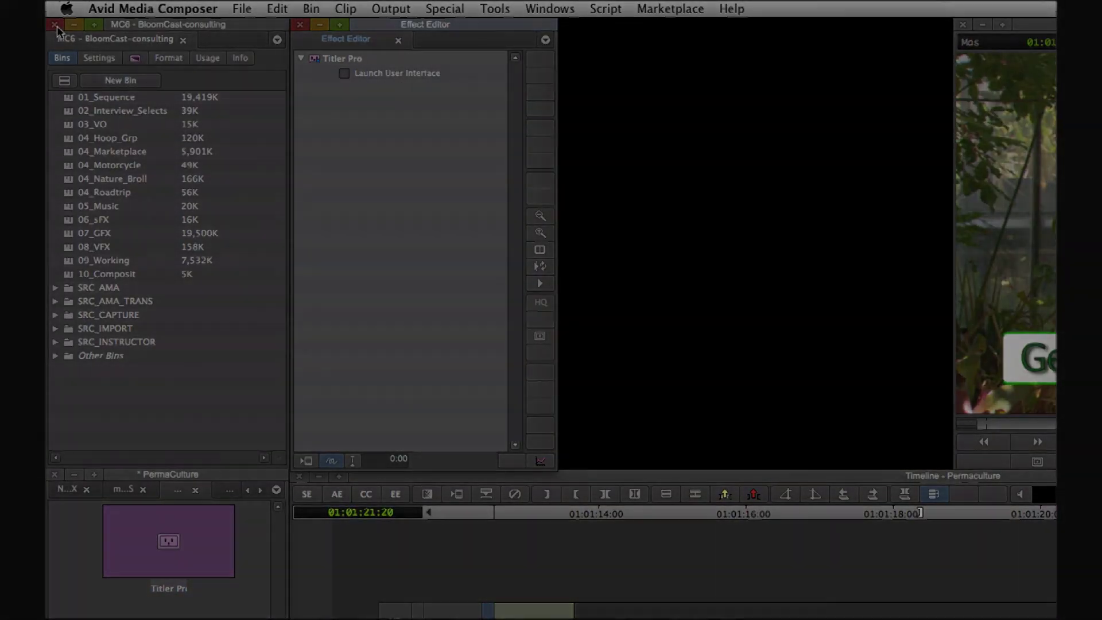